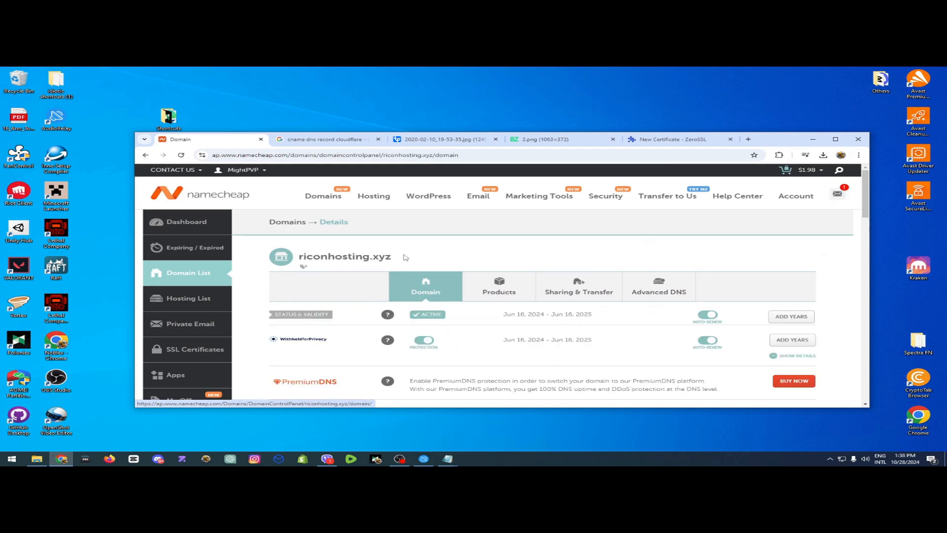
# Copy the domain riconhosting.xyz from its Namecheap details page and enter it as the domain of the new ZeroSSL certificate.
pyautogui.moveTo(394, 256); pyautogui.dragTo(303, 257)
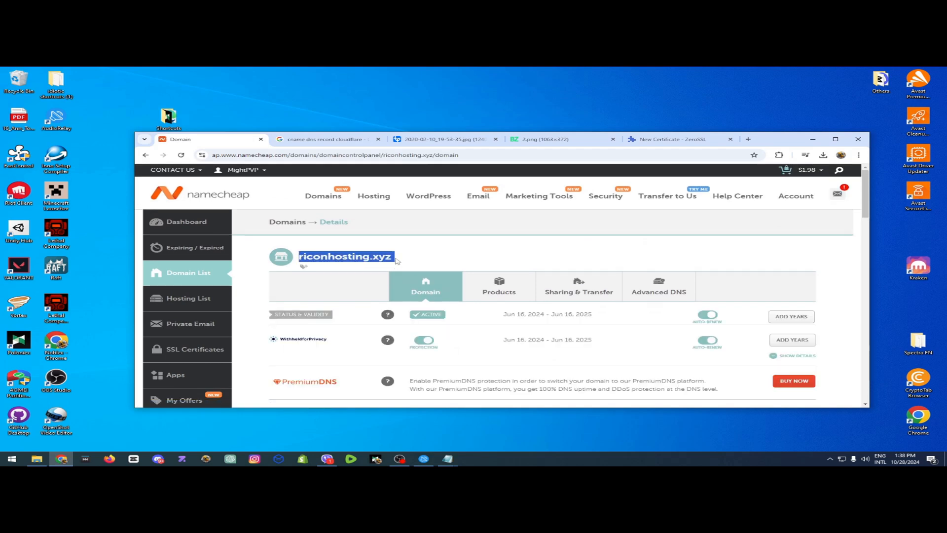
pyautogui.click(316, 255)
pyautogui.moveTo(299, 256)
pyautogui.mouseDown()
pyautogui.moveTo(393, 263)
pyautogui.moveTo(299, 257)
pyautogui.mouseUp()
pyautogui.click(447, 227)
pyautogui.hotkey('ctrl', 'c')
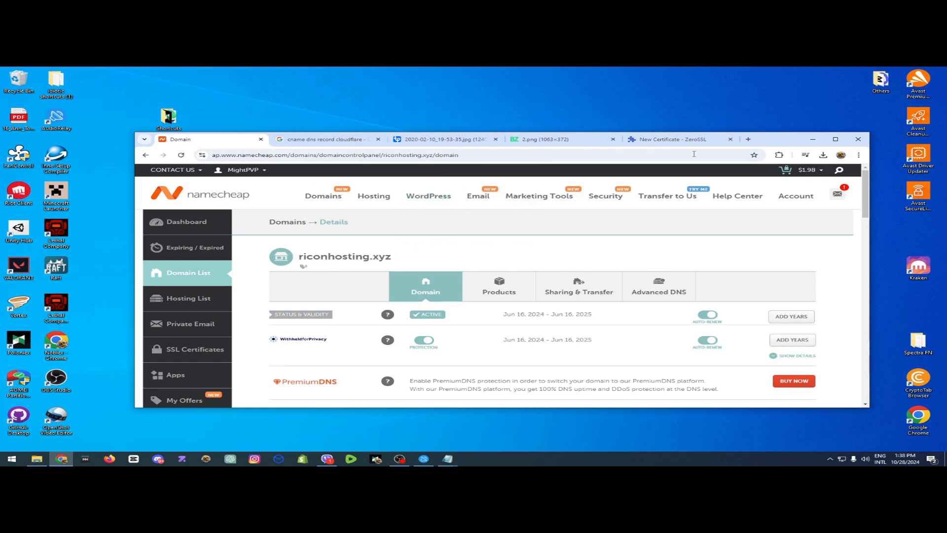
pyautogui.click(676, 139)
pyautogui.click(483, 350)
pyautogui.hotkey('ctrl', 'v')
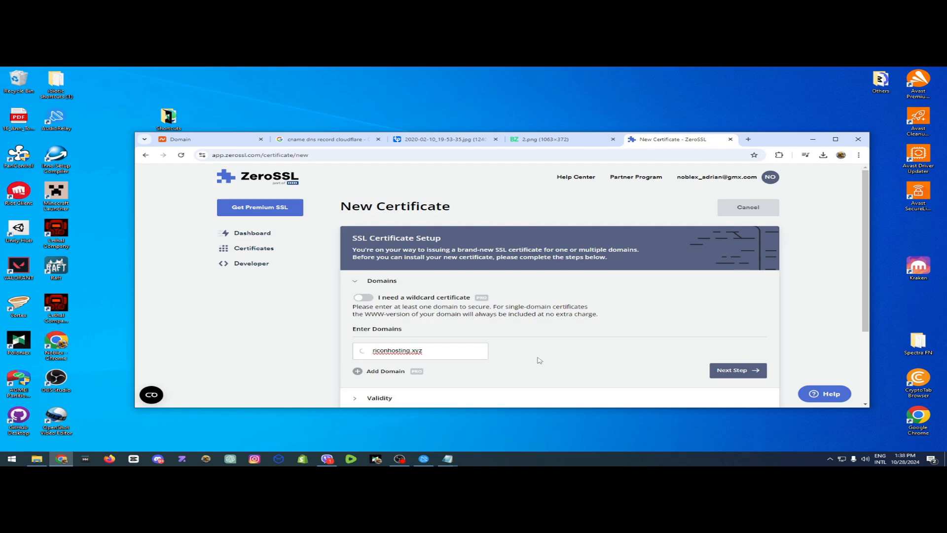
# Switch to the Google results page and load the Cloudflare dashboard at dash.cloudflare.com in its place.
pyautogui.click(323, 139)
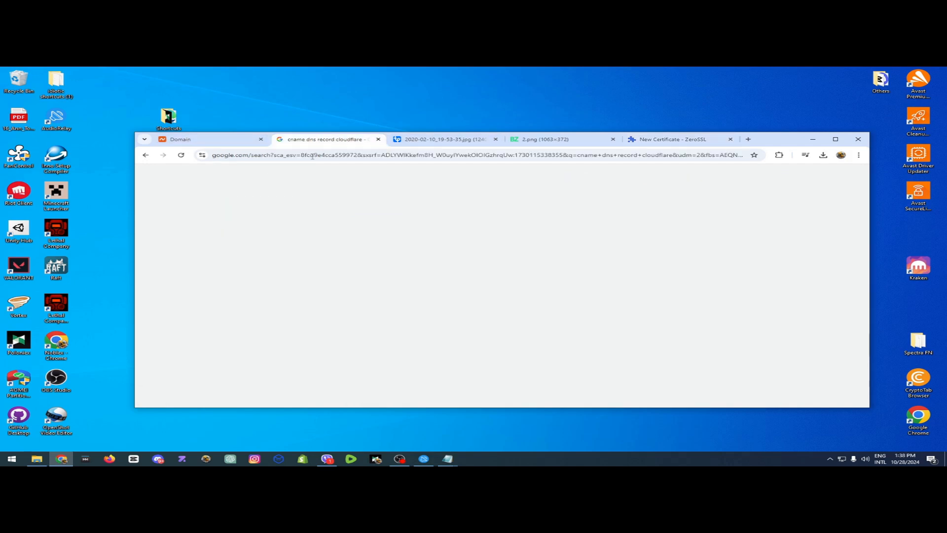
pyautogui.click(310, 155)
pyautogui.write('cloudfla')
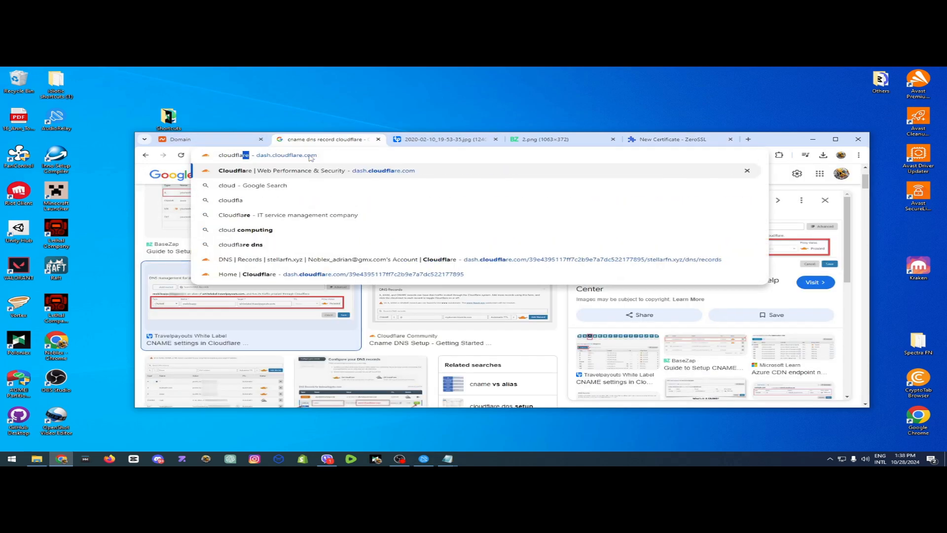
pyautogui.press('Return')
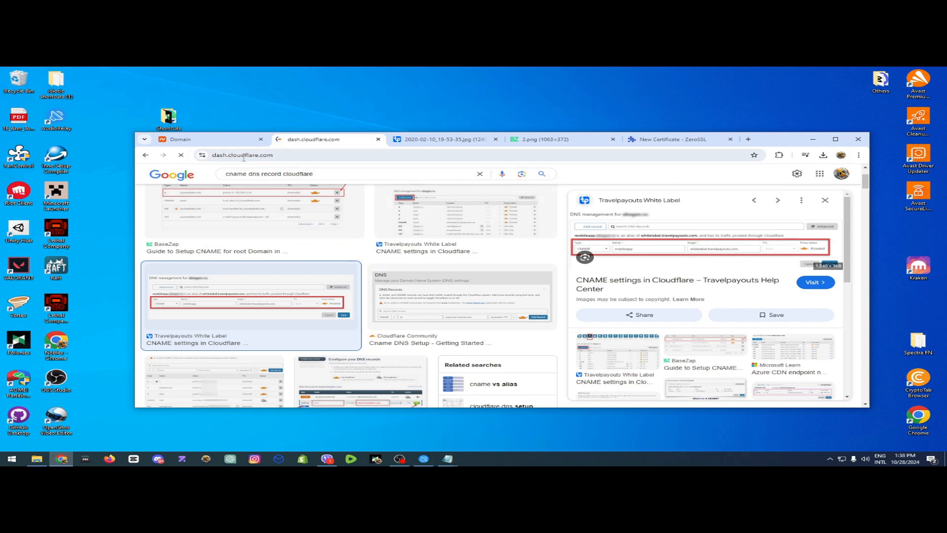
# Switch back to Namecheap and examine the nameserver type options and custom DNS nameservers of riconhosting.xyz.
pyautogui.click(203, 140)
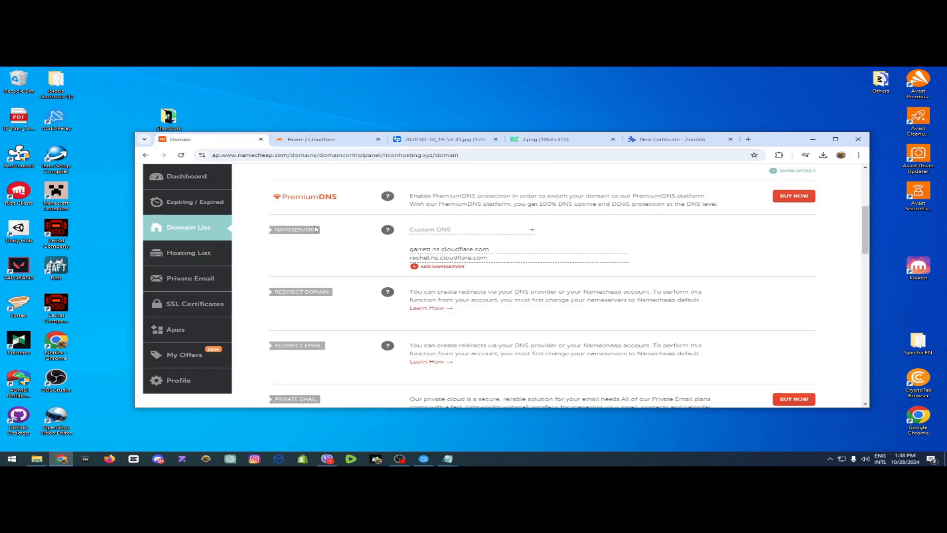
pyautogui.moveTo(274, 229); pyautogui.dragTo(288, 230)
pyautogui.click(469, 231)
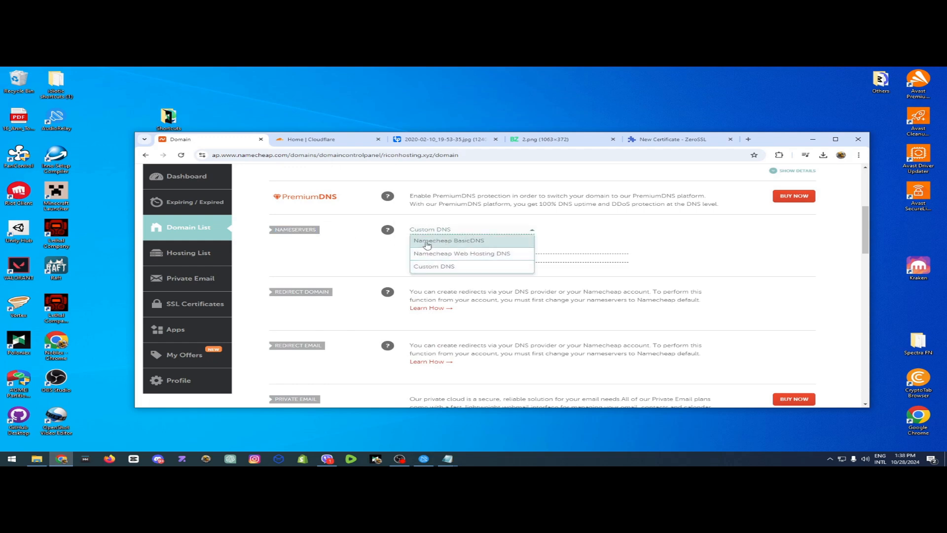
pyautogui.click(494, 231)
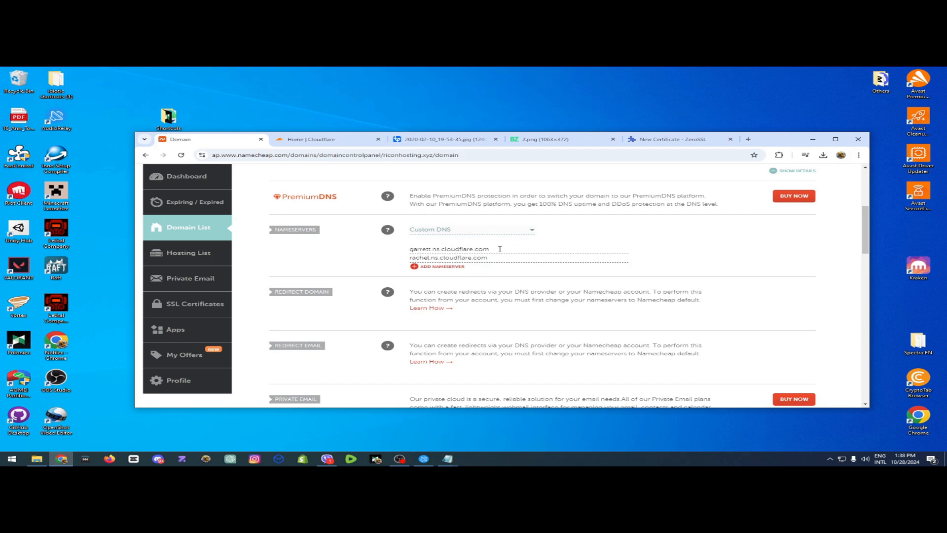
pyautogui.moveTo(499, 249); pyautogui.dragTo(407, 258)
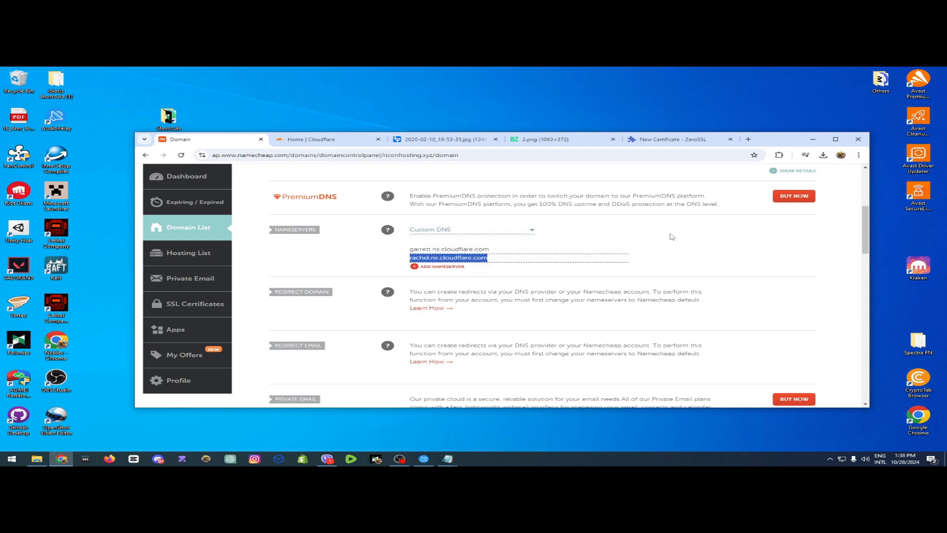
# Switch to Cloudflare and open the DNS records of the riconhosting.xyz site.
pyautogui.click(310, 139)
pyautogui.scroll(-5, 203, 223)
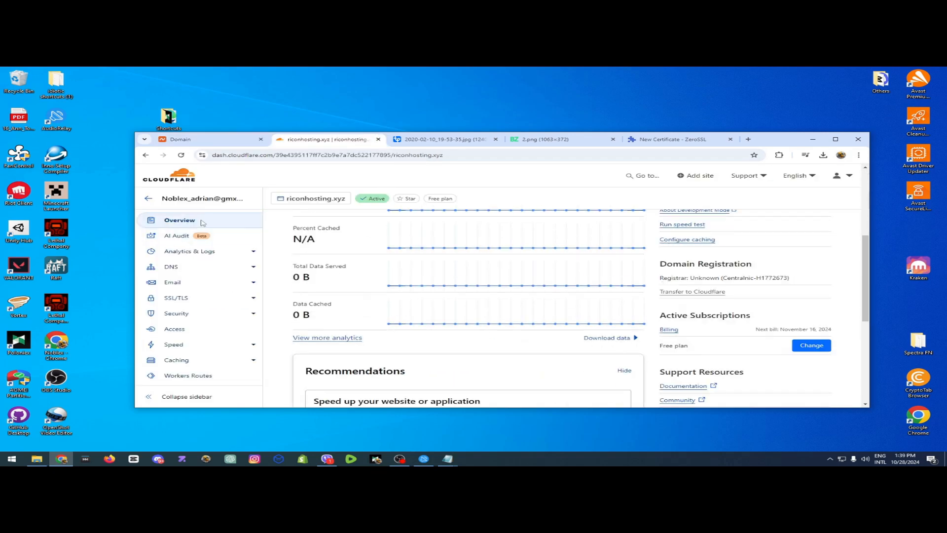
pyautogui.scroll(2, 497, 299)
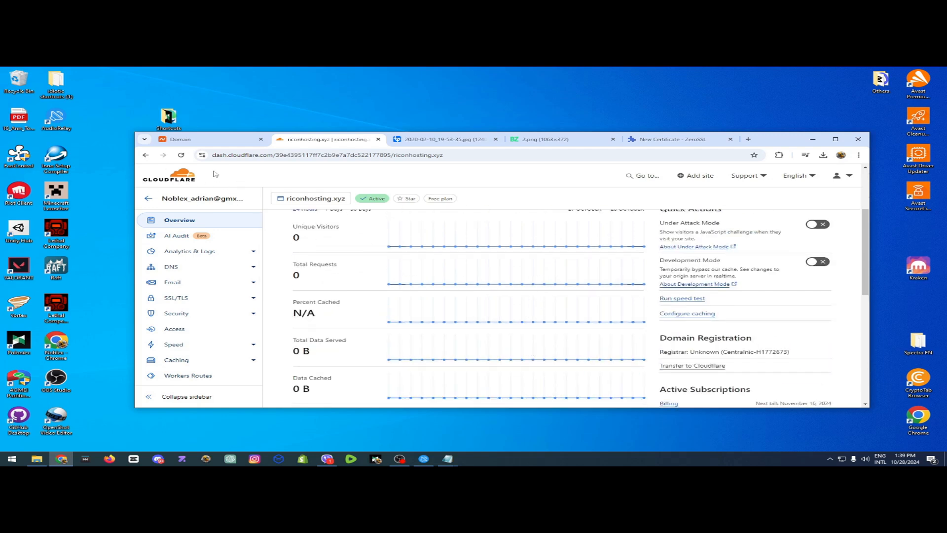
pyautogui.click(183, 276)
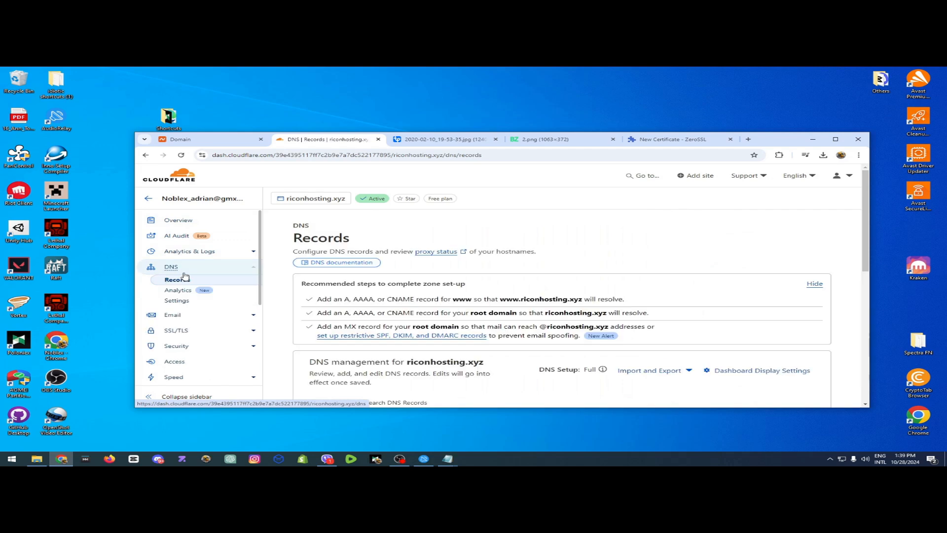
# Start a new DNS record for riconhosting.xyz and set its type to CNAME.
pyautogui.scroll(-3, 354, 320)
pyautogui.click(344, 322)
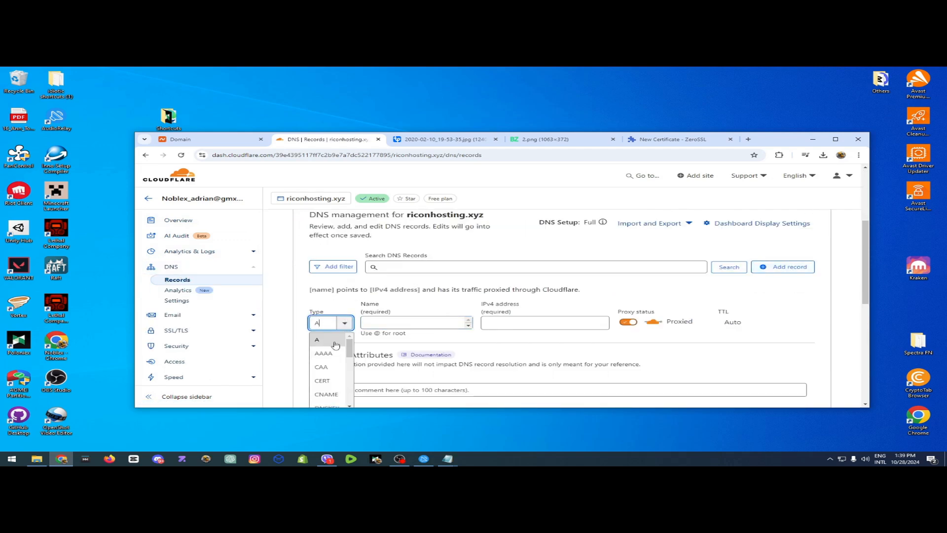
pyautogui.click(323, 392)
pyautogui.scroll(1, 423, 279)
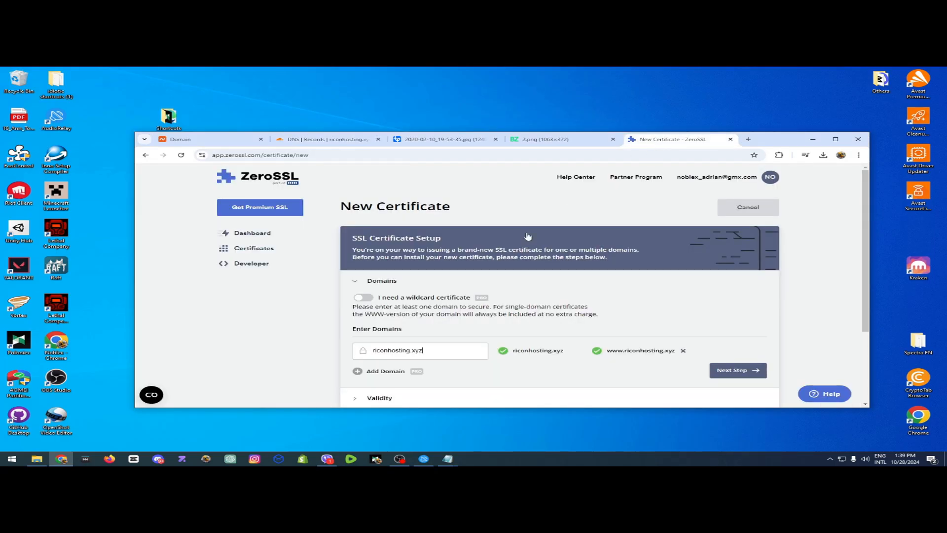
# Accept the entered domain in the ZeroSSL certificate setup and continue with the 90-Day Certificate validity.
pyautogui.scroll(-2, 412, 293)
pyautogui.scroll(2, 412, 293)
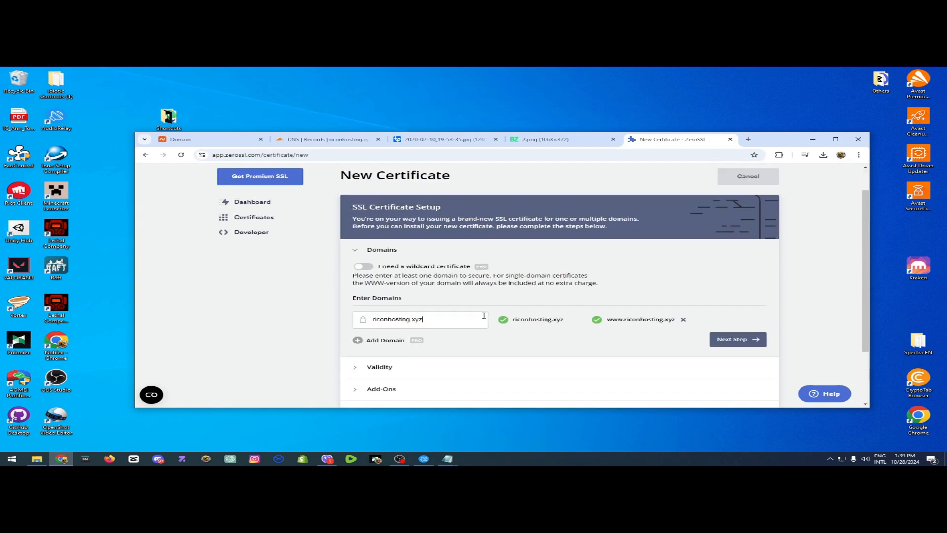
pyautogui.click(746, 342)
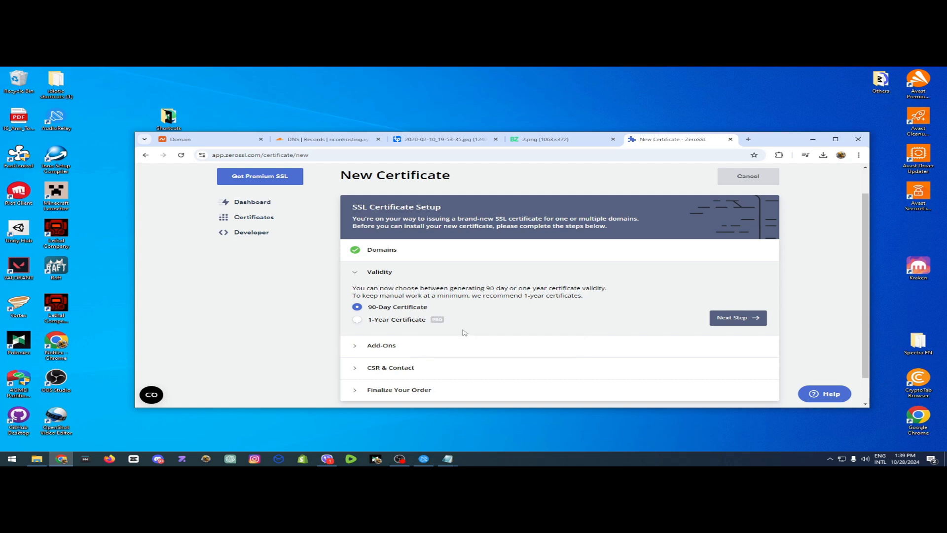
pyautogui.click(731, 318)
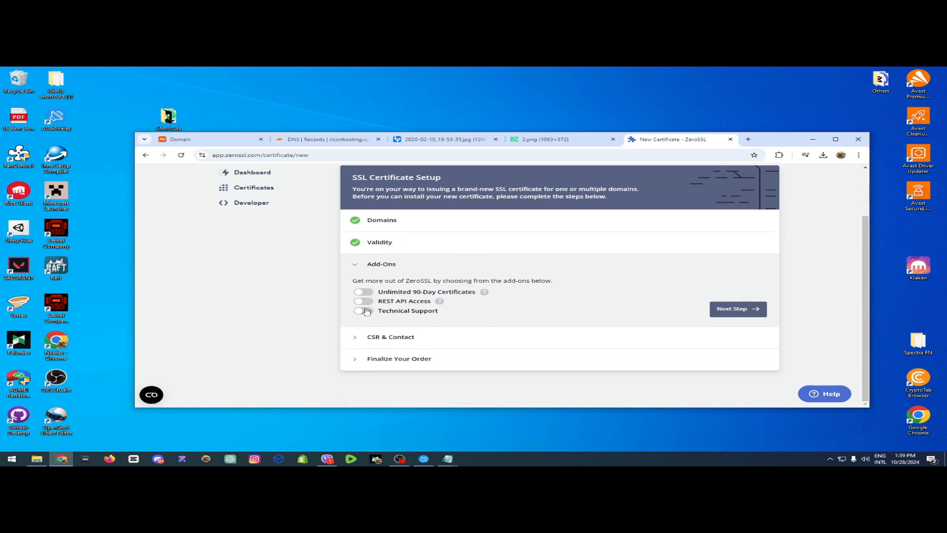
# Continue the certificate setup without any add-ons and with Auto-Generate CSR left enabled.
pyautogui.click(411, 314)
pyautogui.click(418, 316)
pyautogui.click(753, 314)
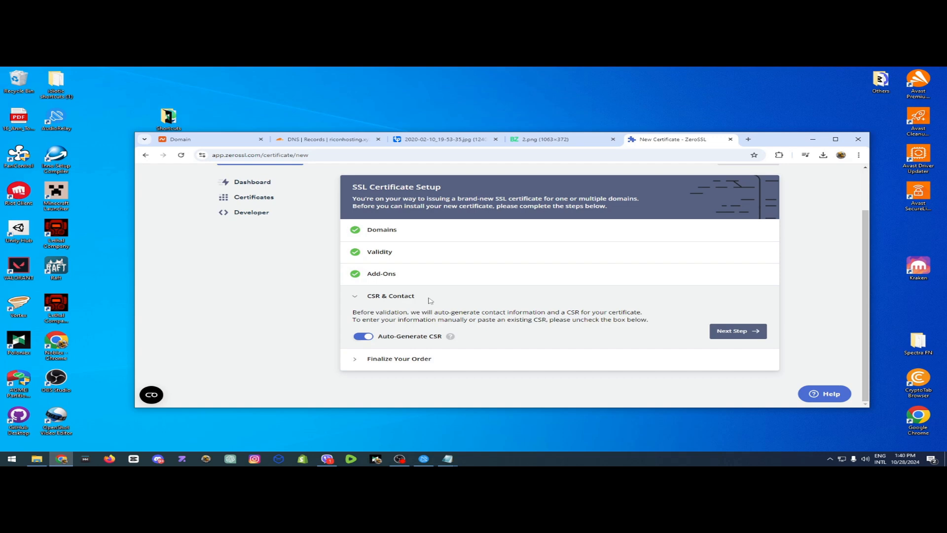
pyautogui.moveTo(377, 339); pyautogui.dragTo(443, 339)
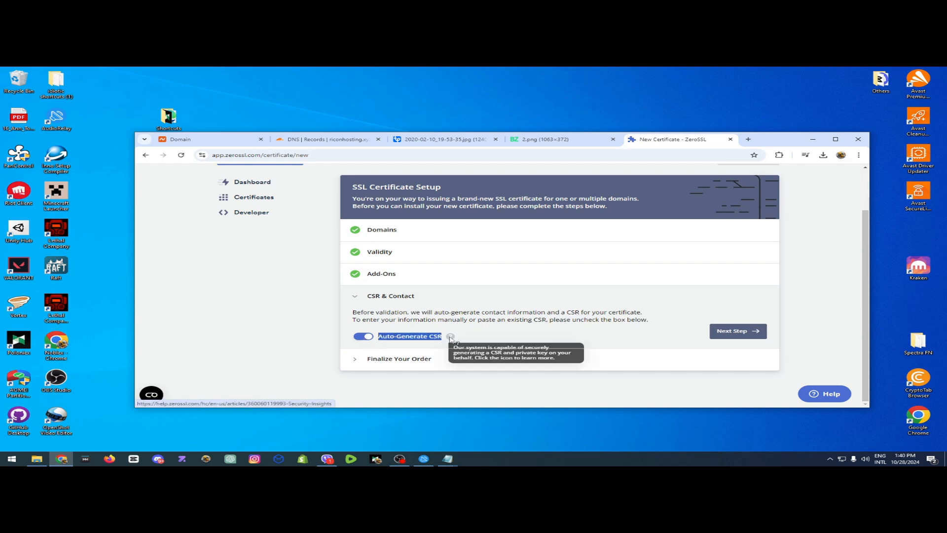
pyautogui.click(738, 331)
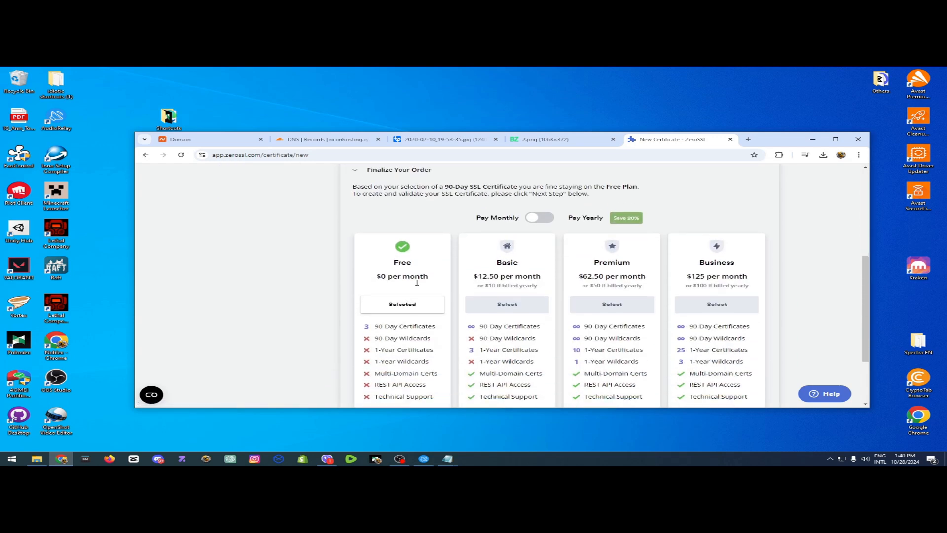
# Compare the certificate plans and finalize the order on the Free plan.
pyautogui.scroll(-1, 375, 314)
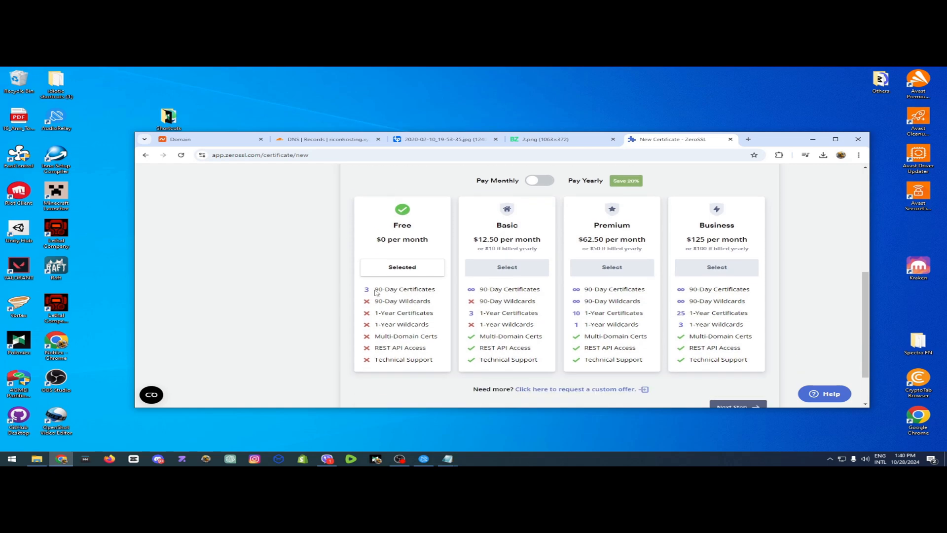
pyautogui.moveTo(374, 290); pyautogui.dragTo(437, 290)
pyautogui.click(495, 314)
pyautogui.scroll(-2, 686, 336)
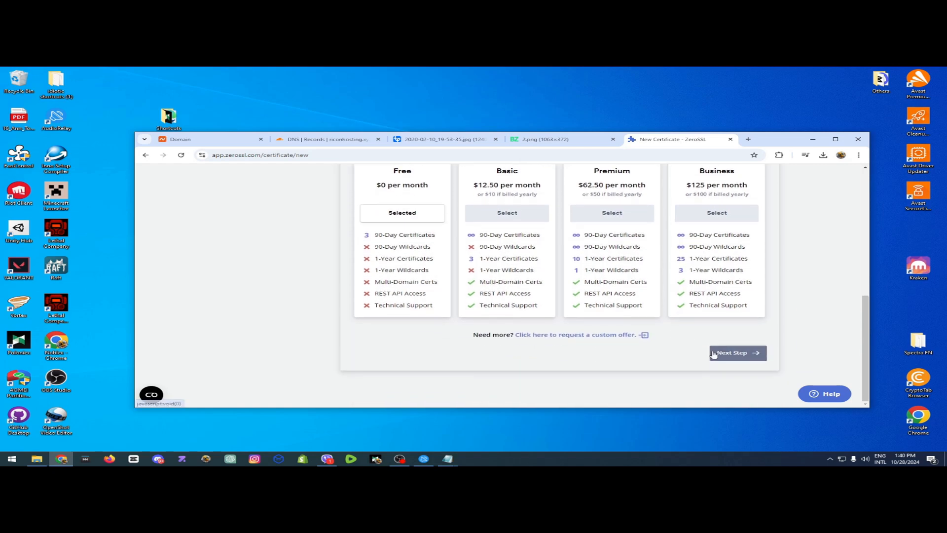
pyautogui.scroll(1, 511, 262)
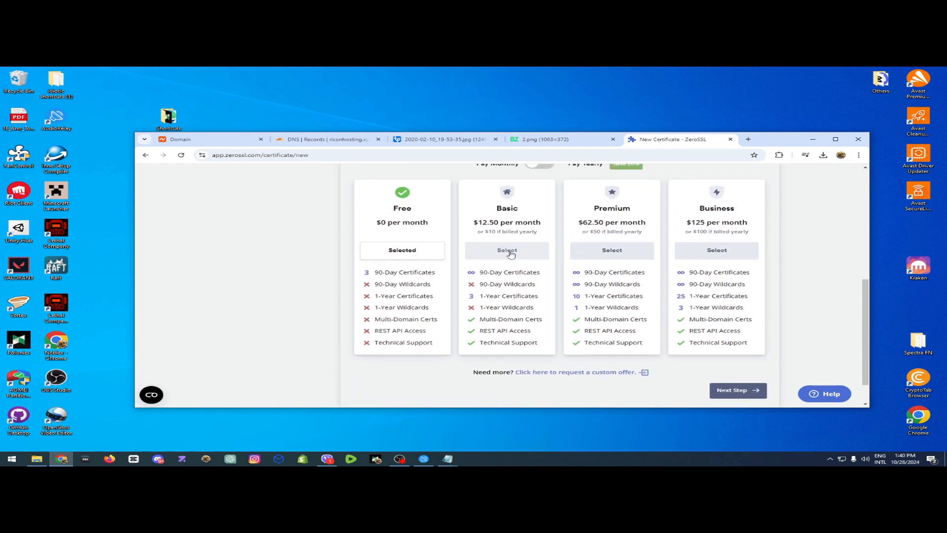
pyautogui.scroll(-1, 511, 254)
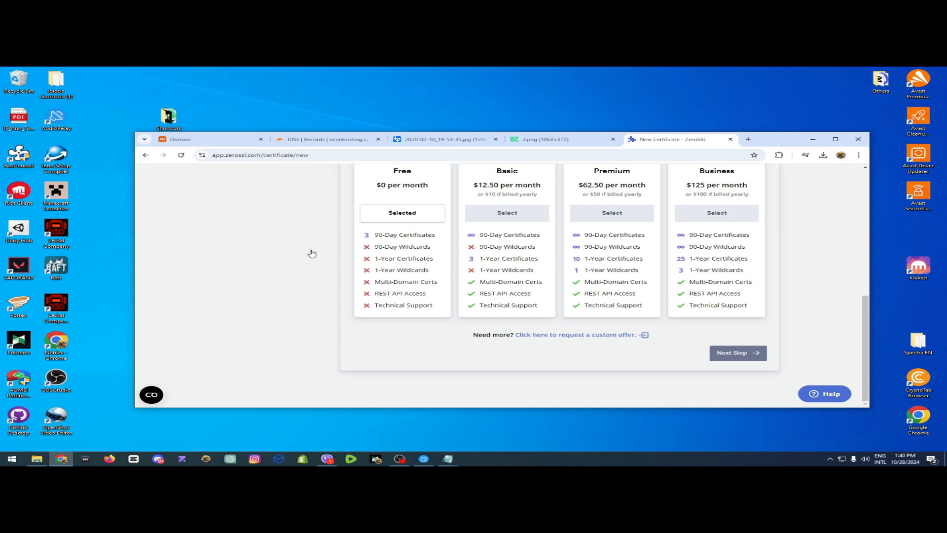
pyautogui.scroll(8, 691, 324)
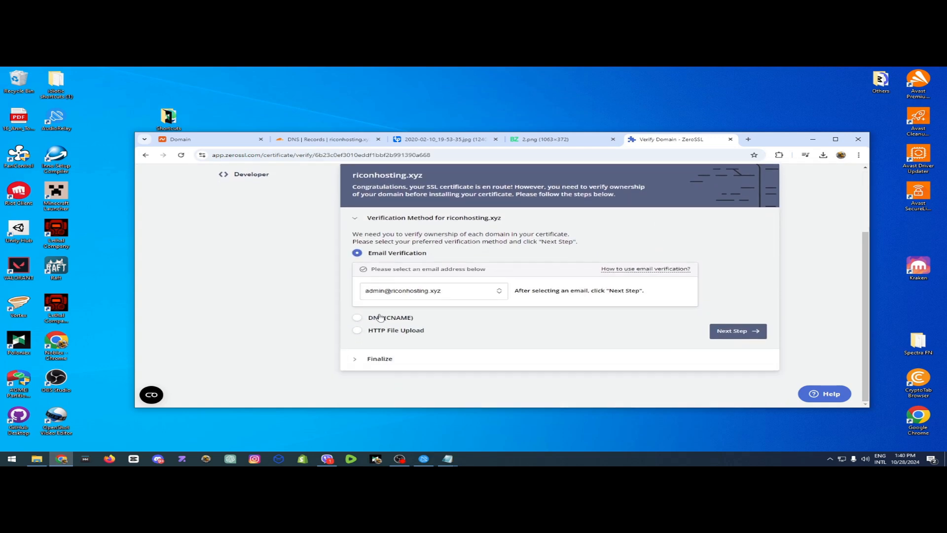
# Choose DNS (CNAME) verification for riconhosting.xyz and copy the CNAME record's name without the domain part.
pyautogui.click(384, 318)
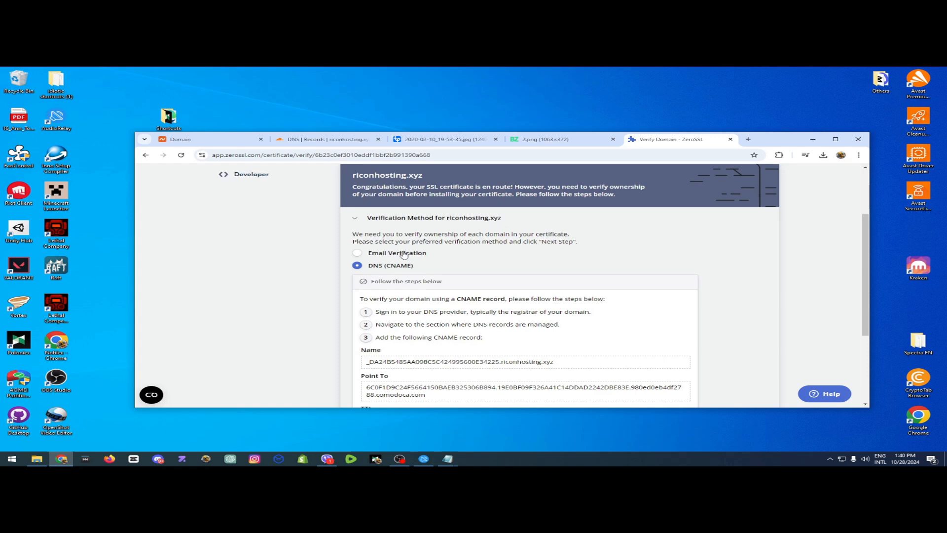
pyautogui.scroll(-3, 425, 240)
pyautogui.moveTo(366, 232); pyautogui.dragTo(560, 231)
pyautogui.click(392, 226)
pyautogui.scroll(3, 393, 227)
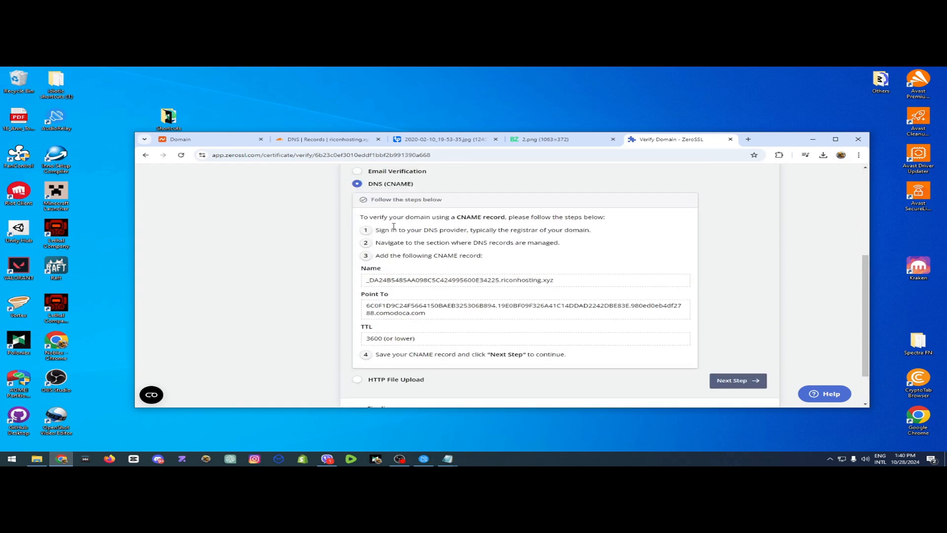
pyautogui.scroll(-3, 425, 321)
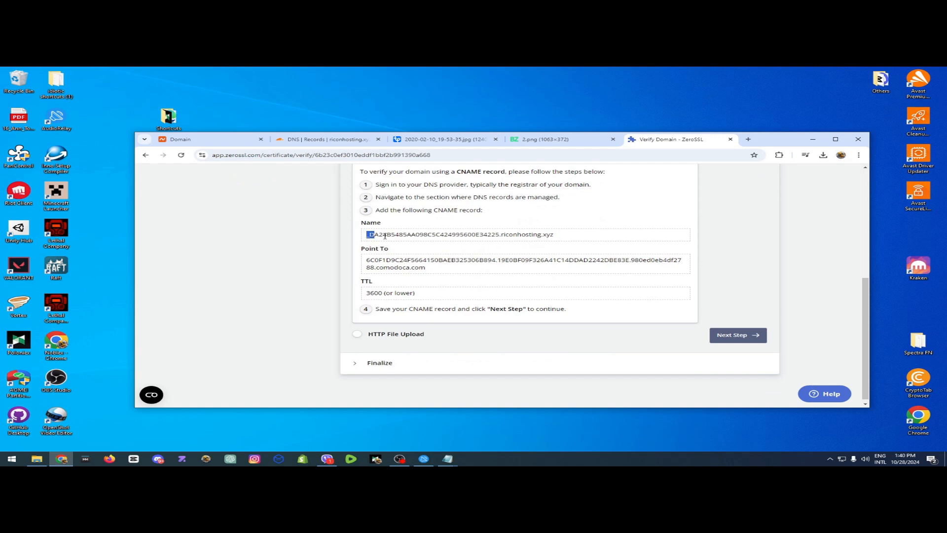
pyautogui.moveTo(384, 236); pyautogui.dragTo(499, 232)
pyautogui.hotkey('ctrl', 'c')
pyautogui.click(500, 232)
pyautogui.scroll(3, 500, 232)
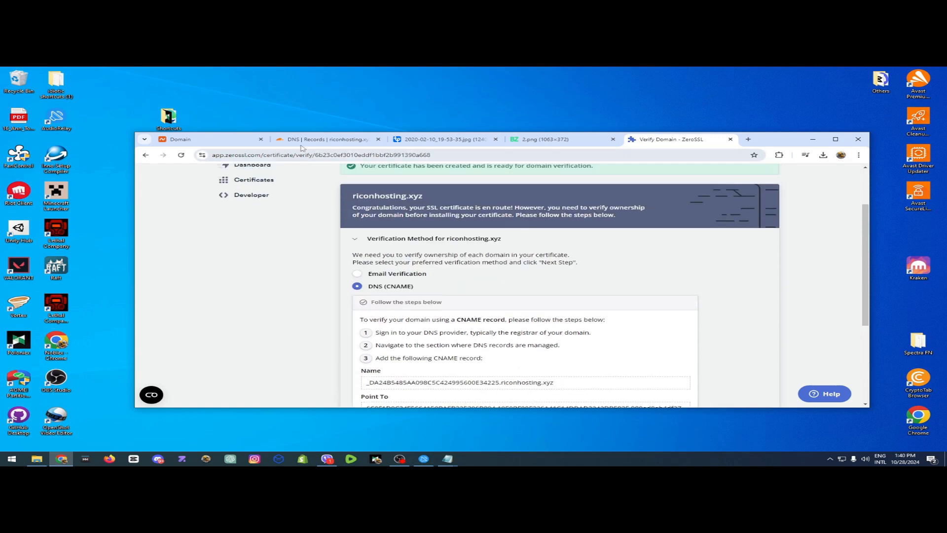
# Paste the copied verification name into the name of the new Cloudflare CNAME record and append ".@" to it.
pyautogui.click(303, 143)
pyautogui.moveTo(473, 285); pyautogui.dragTo(294, 279)
pyautogui.hotkey('ctrl', 'v')
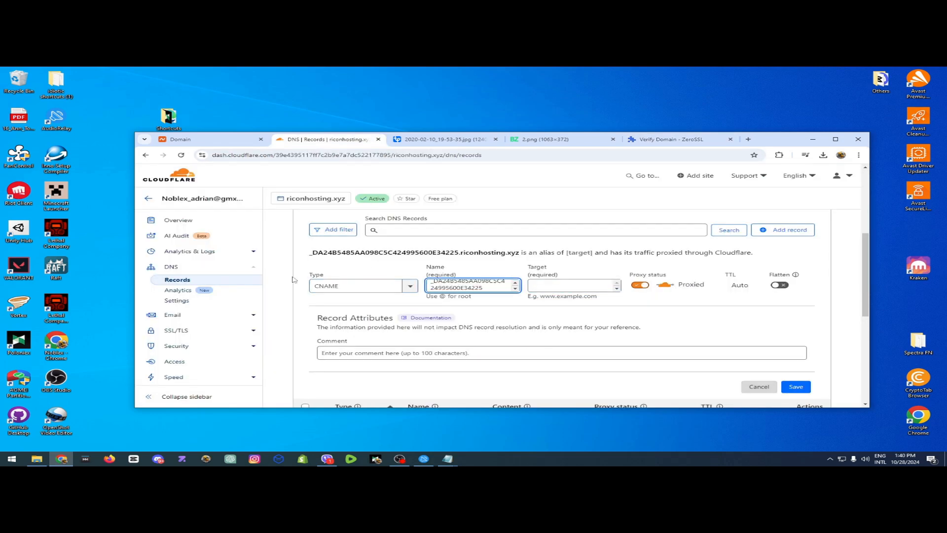
pyautogui.write('.')
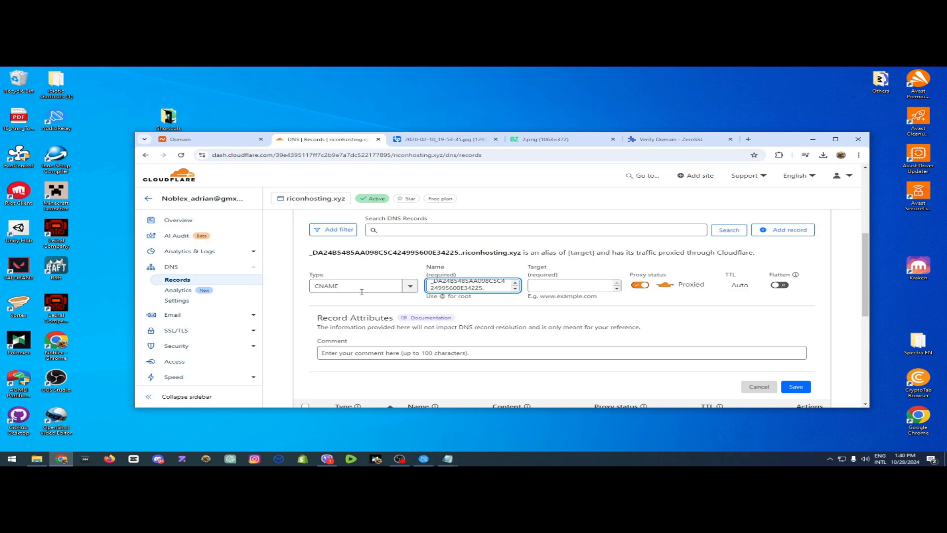
pyautogui.write('@')
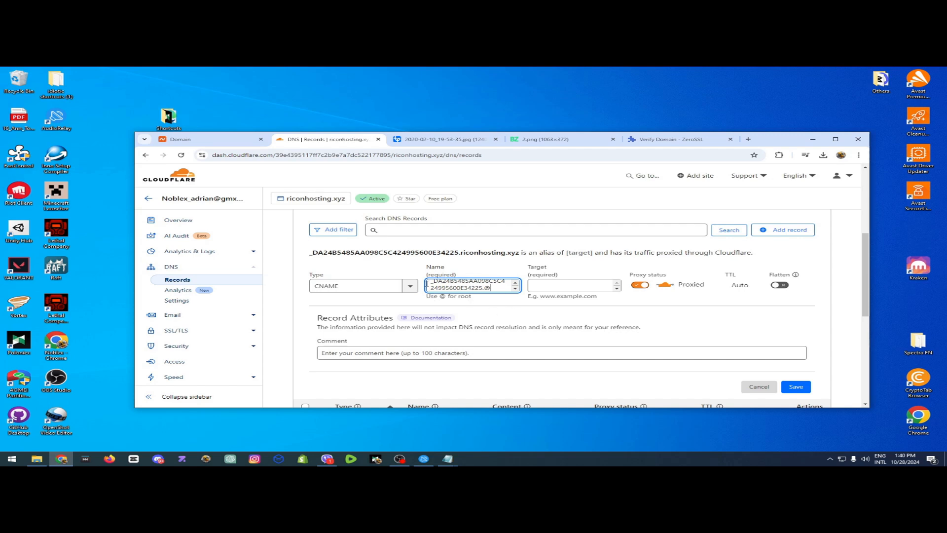
# Copy the CNAME record's Point To value from ZeroSSL and paste it as the target of the new Cloudflare CNAME record.
pyautogui.click(672, 141)
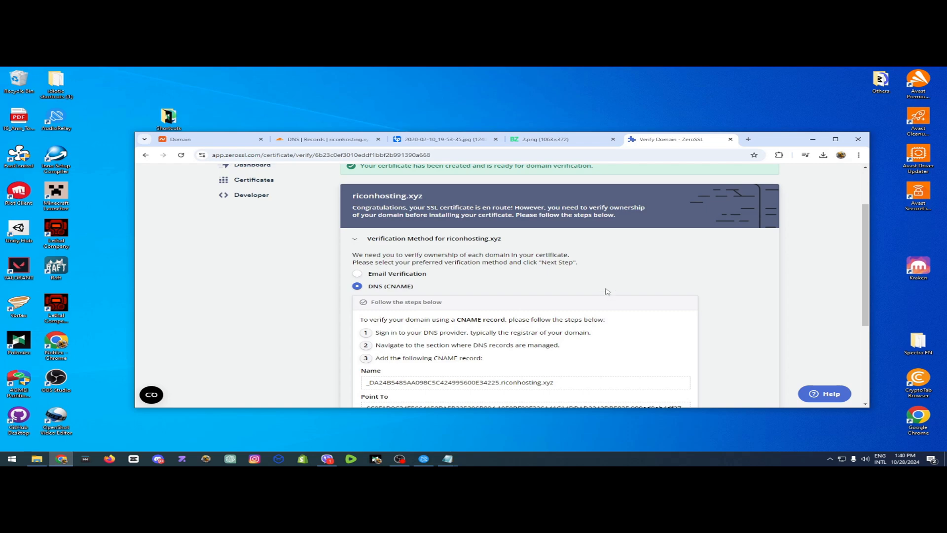
pyautogui.scroll(-1, 607, 291)
pyautogui.click(432, 381)
pyautogui.hotkey('ctrl', 'c')
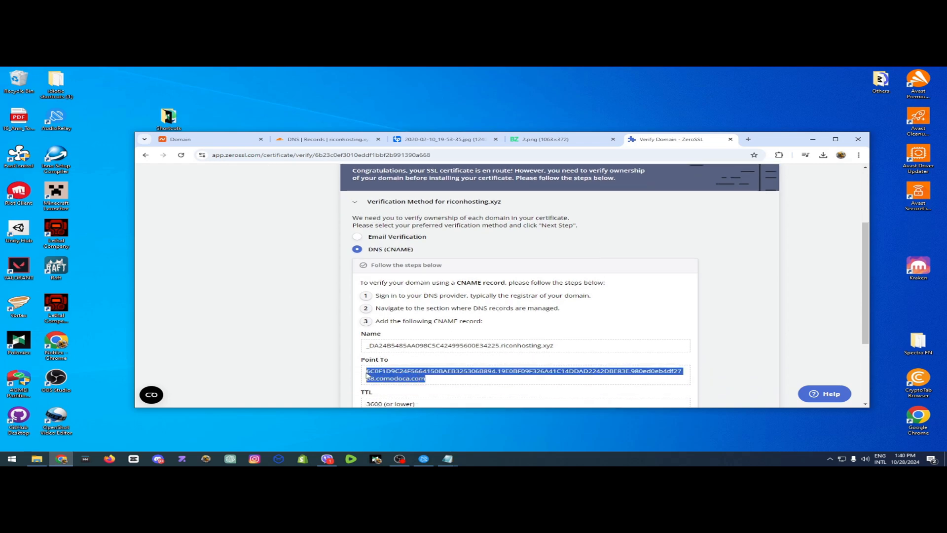
pyautogui.click(345, 140)
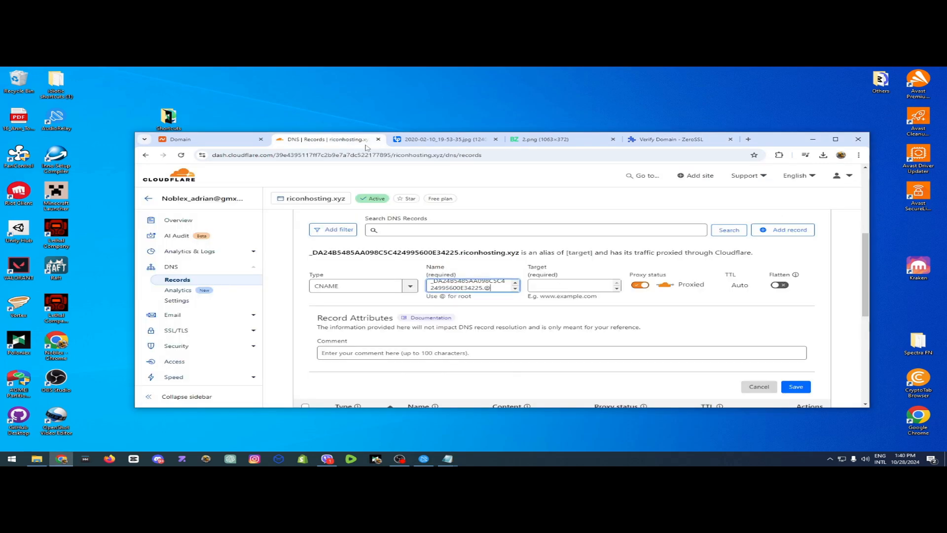
pyautogui.click(585, 286)
pyautogui.hotkey('ctrl', 'v')
pyautogui.moveTo(309, 261); pyautogui.dragTo(706, 264)
pyautogui.click(662, 280)
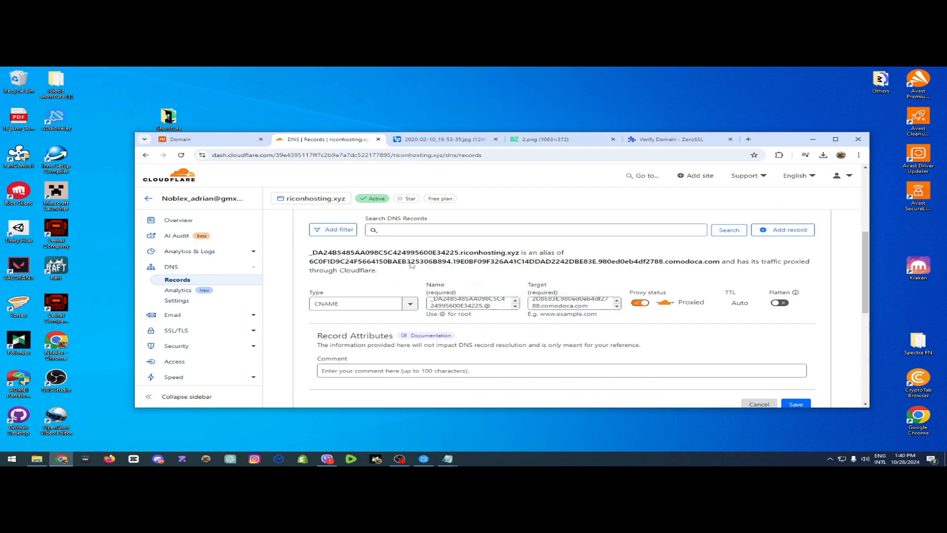
# Check the TTL required by ZeroSSL, switch the Cloudflare CNAME record to DNS only and leave its TTL on Auto.
pyautogui.click(643, 142)
pyautogui.moveTo(368, 330)
pyautogui.mouseDown()
pyautogui.moveTo(395, 332)
pyautogui.moveTo(367, 332)
pyautogui.mouseUp()
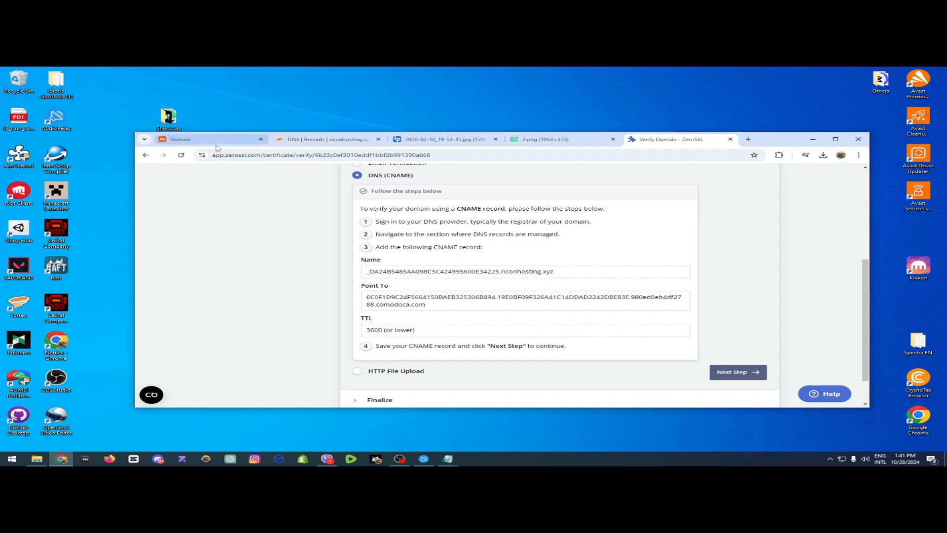
pyautogui.click(326, 139)
pyautogui.click(643, 303)
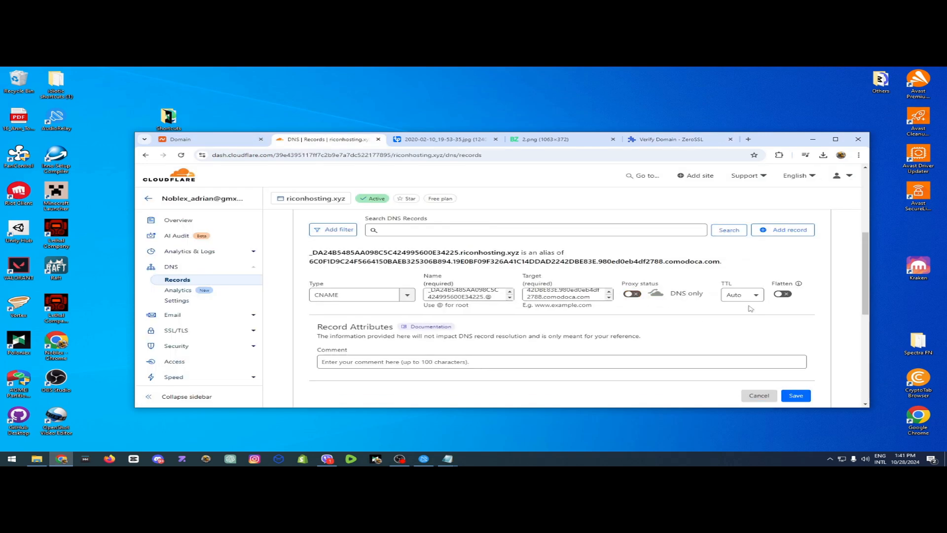
pyautogui.click(742, 295)
pyautogui.scroll(-5, 740, 355)
pyautogui.scroll(5, 739, 365)
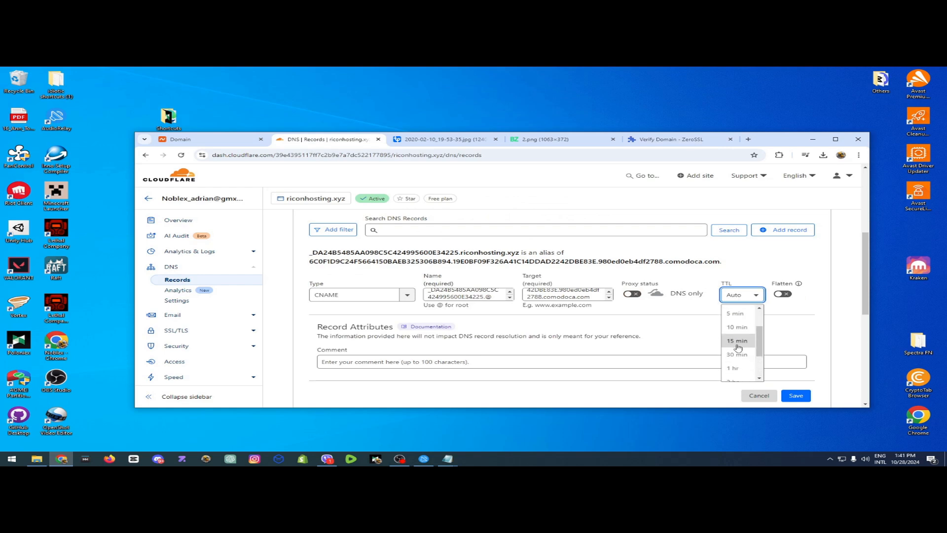
pyautogui.click(734, 310)
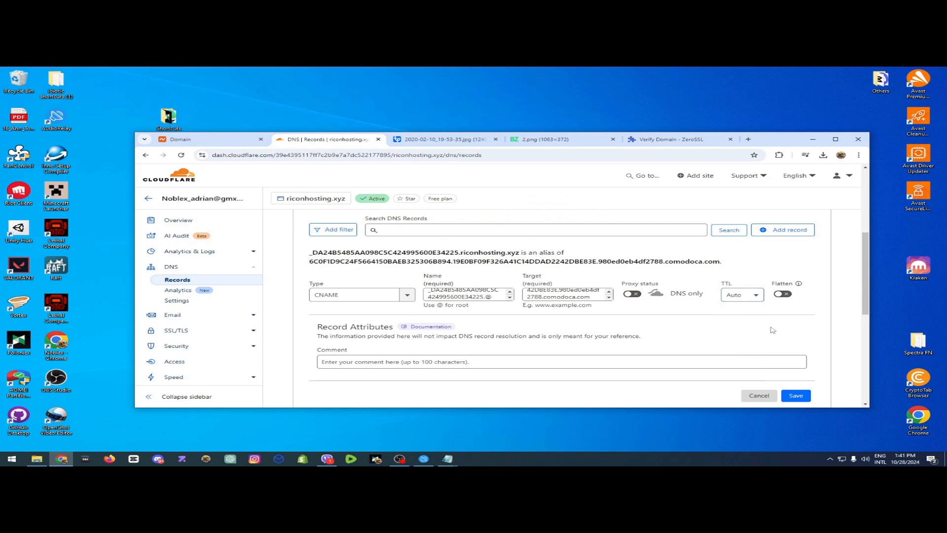
# Save the new Cloudflare CNAME record with its proxy status set to DNS only.
pyautogui.click(635, 294)
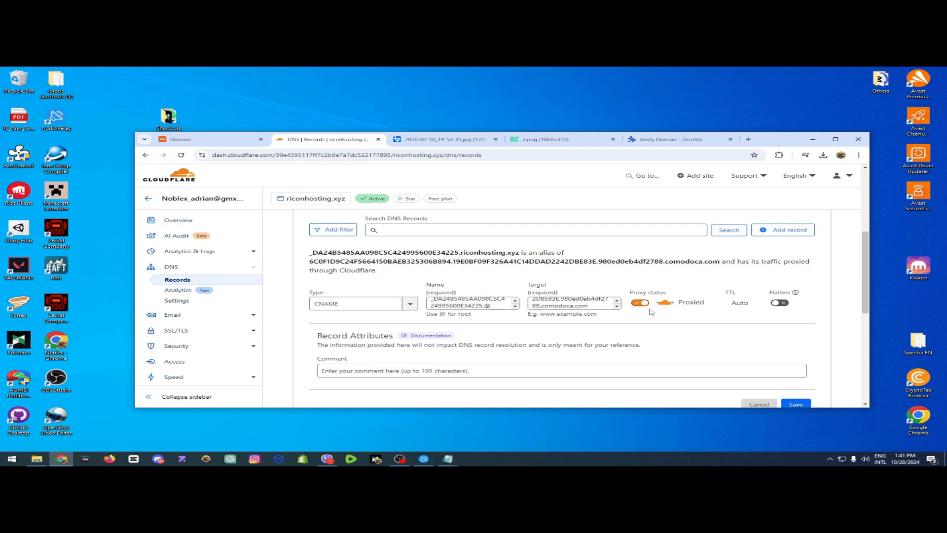
pyautogui.click(641, 302)
pyautogui.scroll(-1, 715, 337)
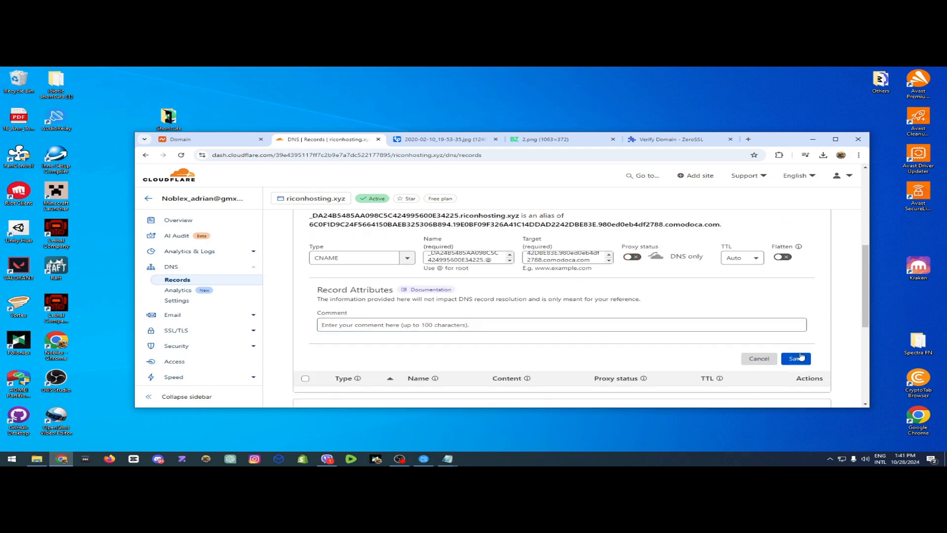
pyautogui.click(796, 358)
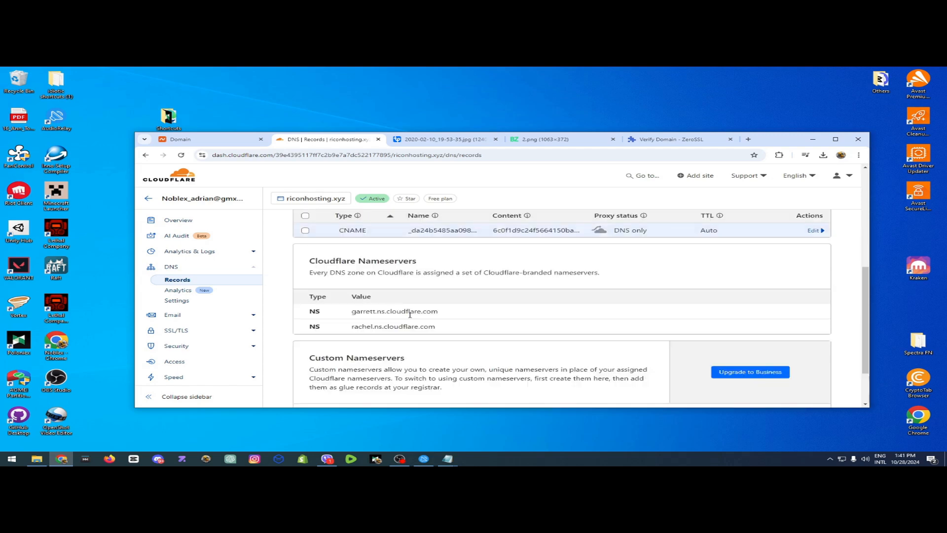
# Continue to the finalize stage in ZeroSSL and start the domain verification for riconhosting.xyz.
pyautogui.click(669, 136)
pyautogui.scroll(-1, 552, 314)
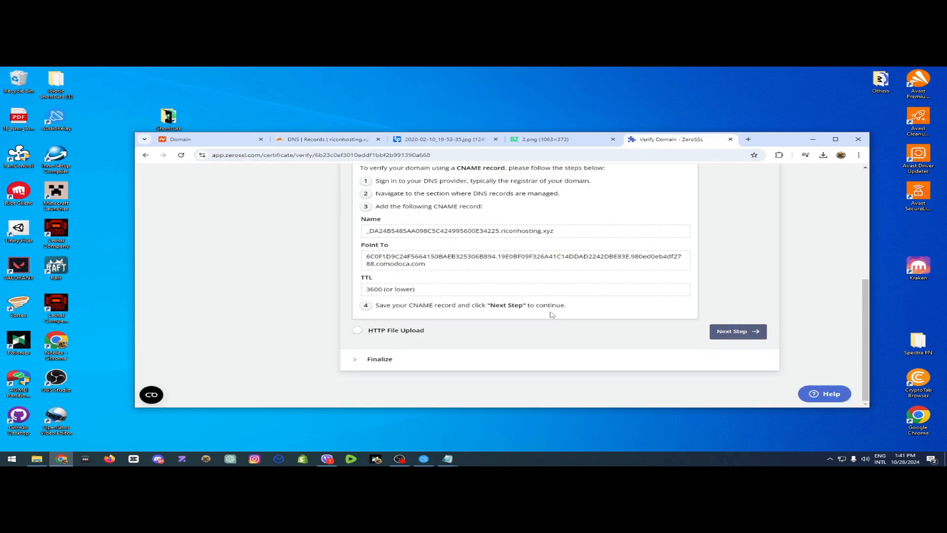
pyautogui.click(737, 332)
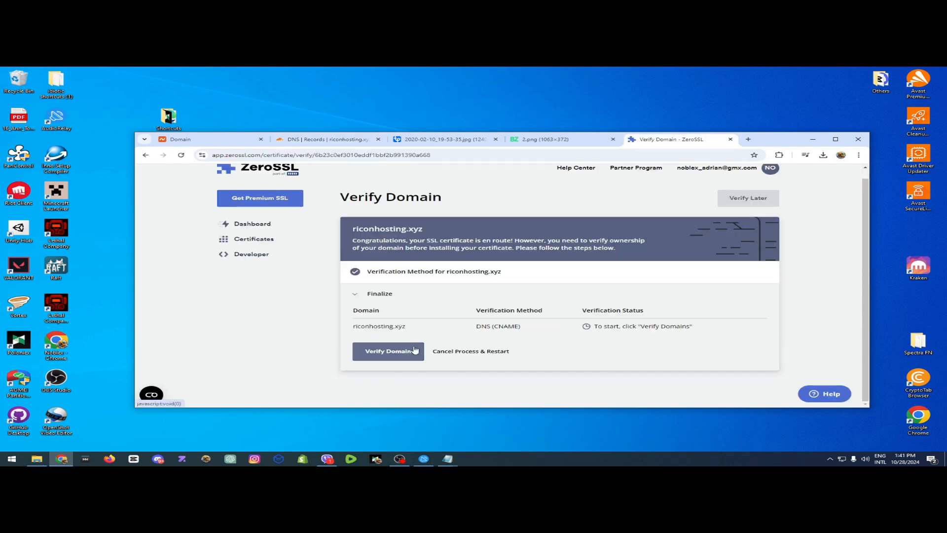
pyautogui.click(389, 356)
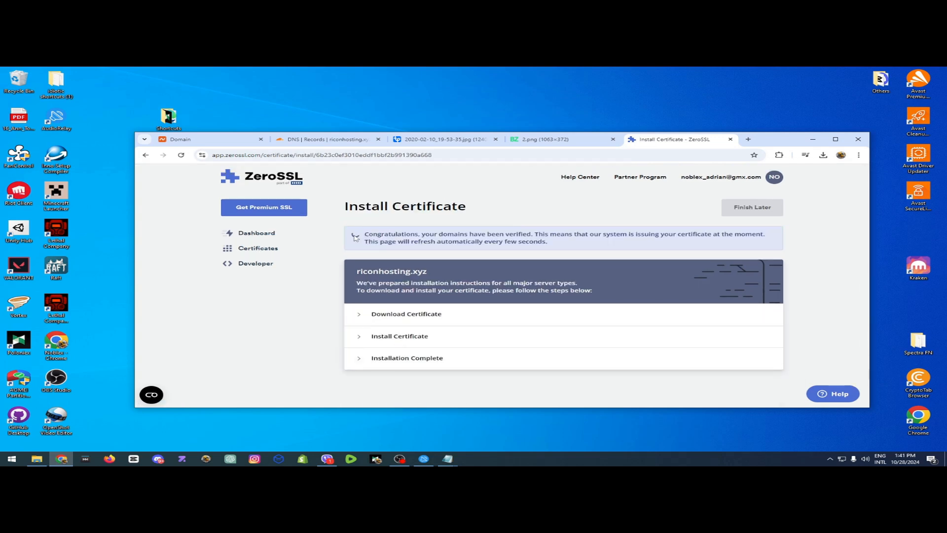
pyautogui.moveTo(364, 234); pyautogui.dragTo(599, 243)
pyautogui.click(564, 237)
pyautogui.click(399, 459)
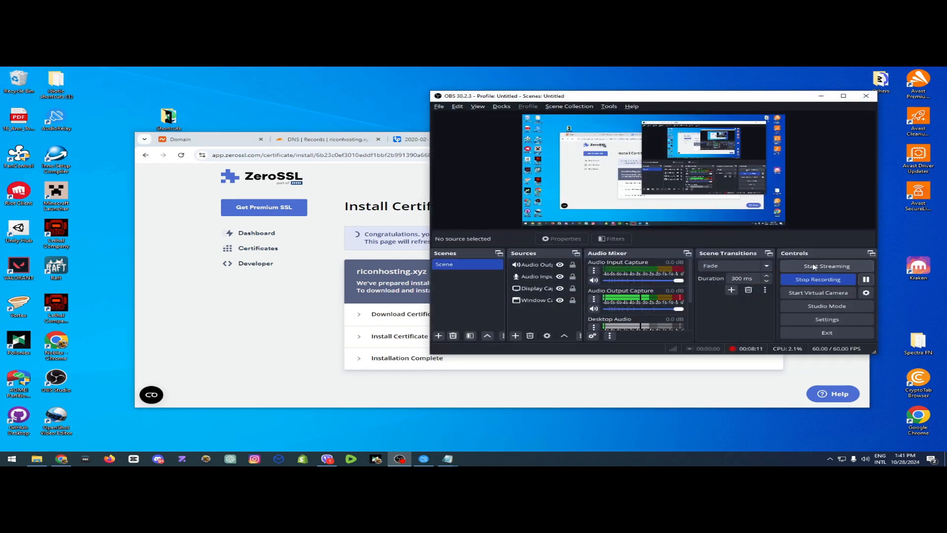
pyautogui.click(374, 330)
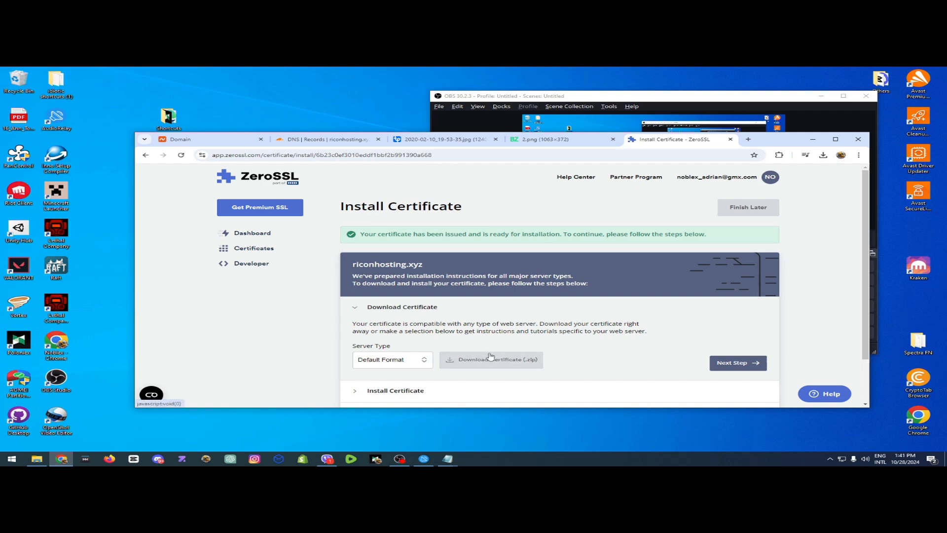
# Download the certificate zip with the server type kept on Default Format and place riconhosting.xyz.zip on the desktop.
pyautogui.scroll(-1, 512, 322)
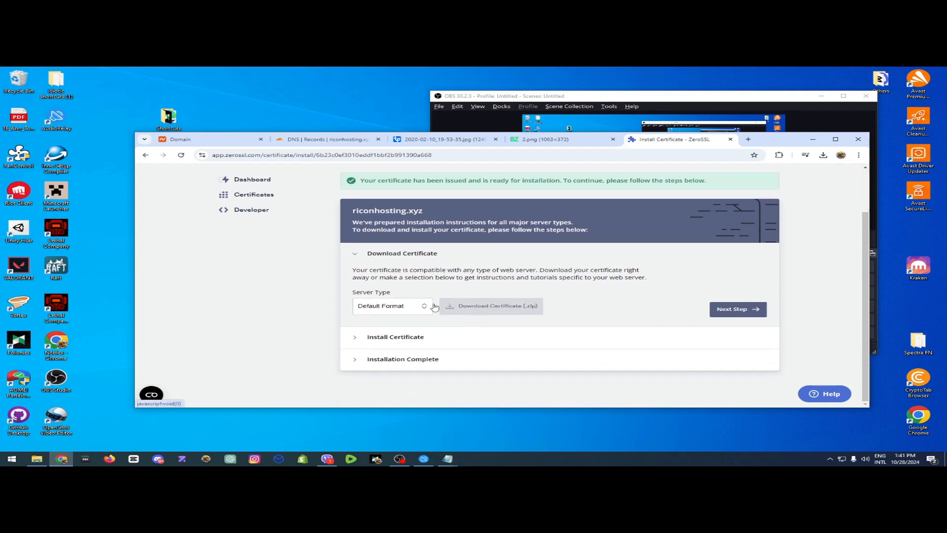
pyautogui.click(380, 309)
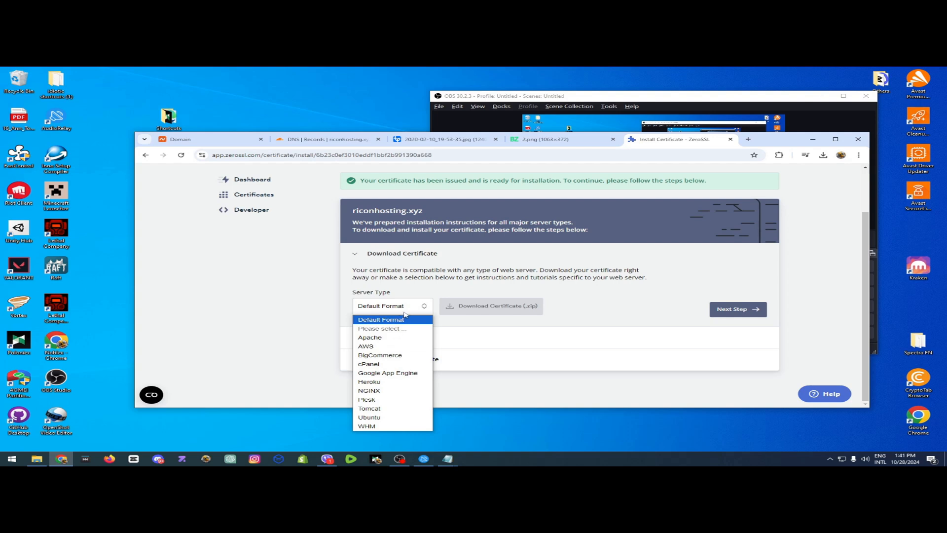
pyautogui.click(403, 312)
pyautogui.click(395, 312)
pyautogui.click(414, 307)
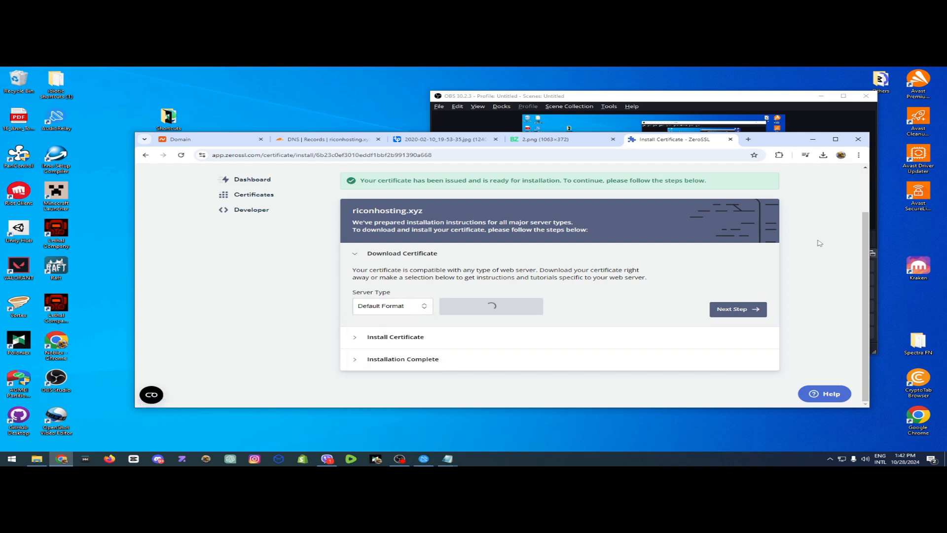
pyautogui.click(823, 156)
pyautogui.click(823, 156)
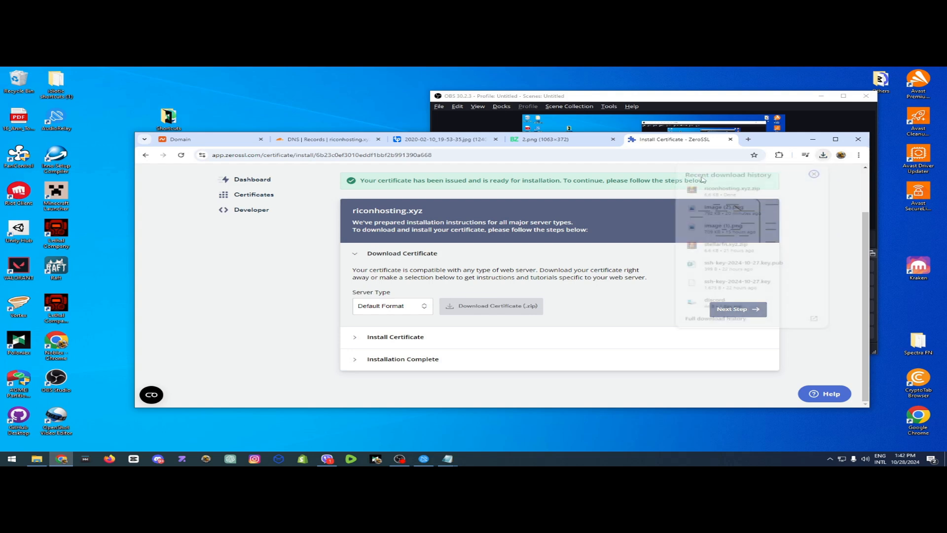
pyautogui.moveTo(733, 192); pyautogui.dragTo(244, 84)
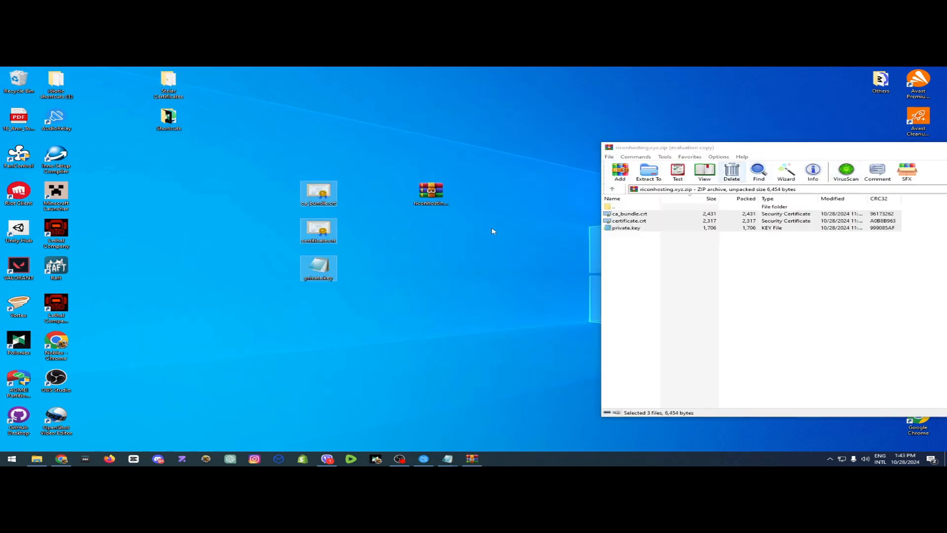
# Put the archive window away and open the extracted ca_bundle.crt certificate from the desktop.
pyautogui.moveTo(762, 150); pyautogui.dragTo(438, 161)
pyautogui.moveTo(905, 161); pyautogui.dragTo(711, 171)
pyautogui.click(729, 169)
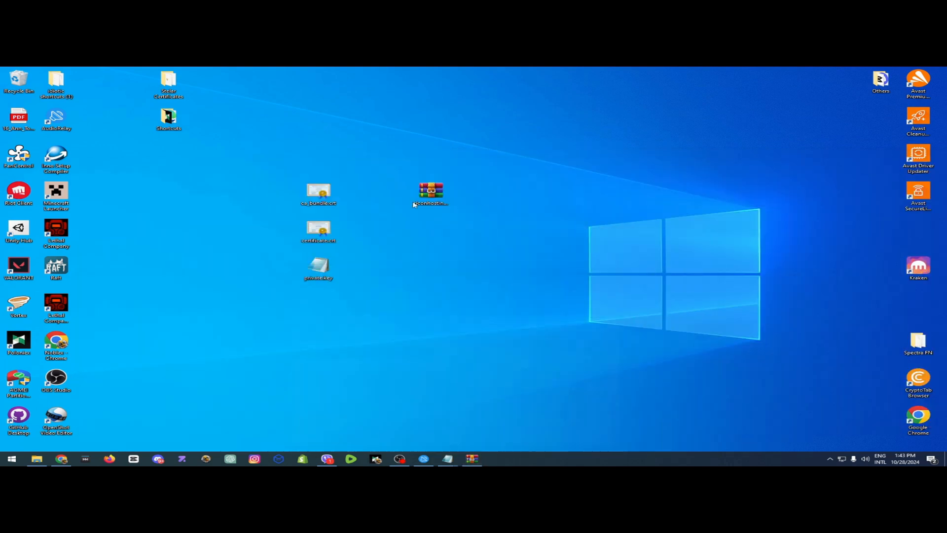
pyautogui.rightClick(301, 189)
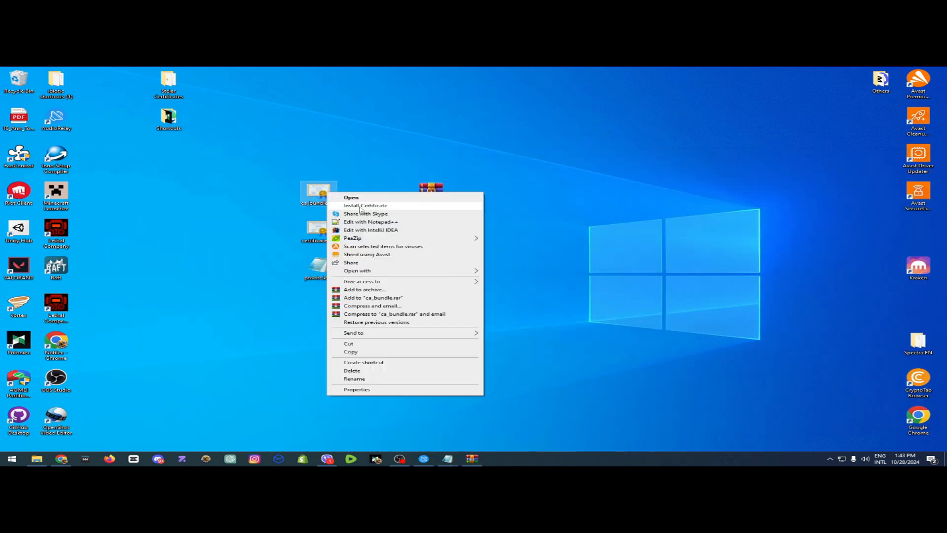
pyautogui.click(347, 198)
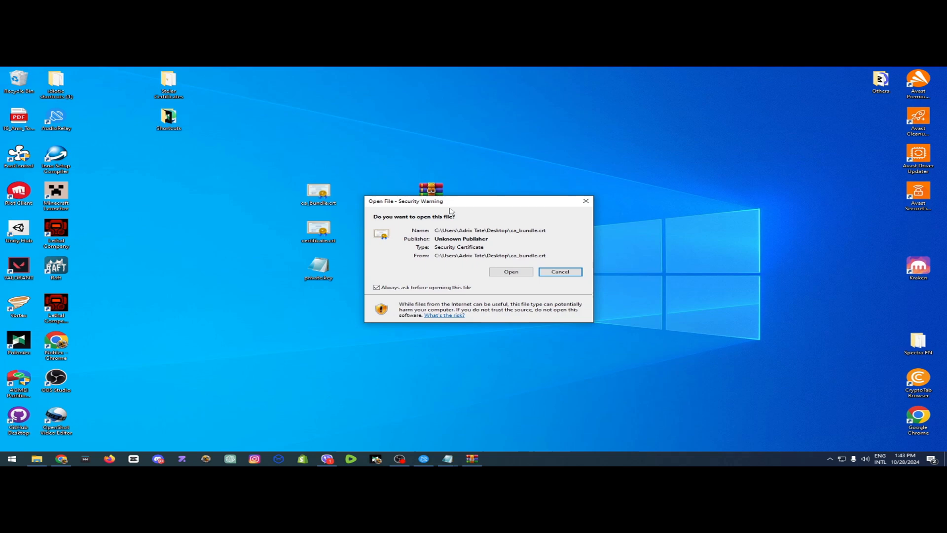
pyautogui.click(516, 274)
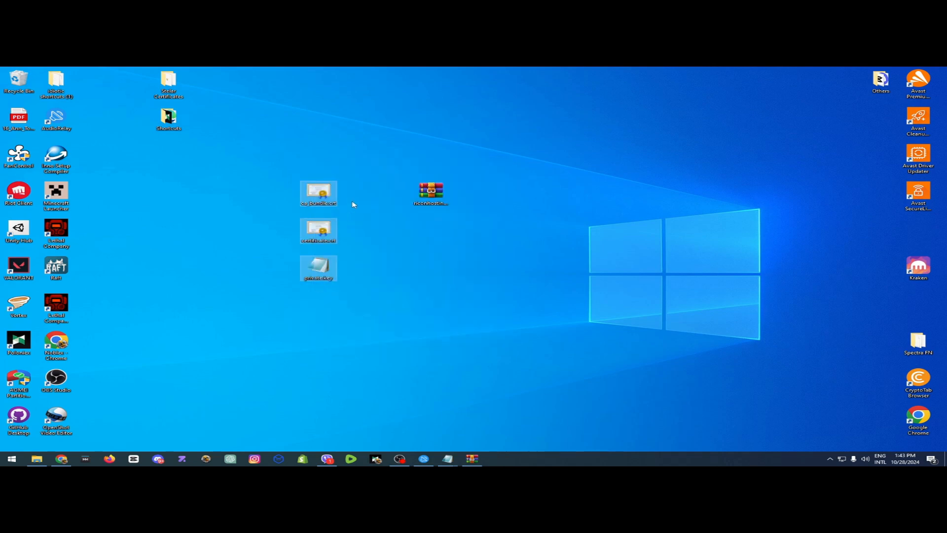
# Open the ssl folder of Reload SSL Backend For Video and select private.key, certificate.crt and ca_bundle.crt.
pyautogui.click(352, 217)
pyautogui.click(36, 459)
pyautogui.moveTo(274, 108); pyautogui.dragTo(393, 119)
pyautogui.click(289, 282)
pyautogui.doubleClick(289, 283)
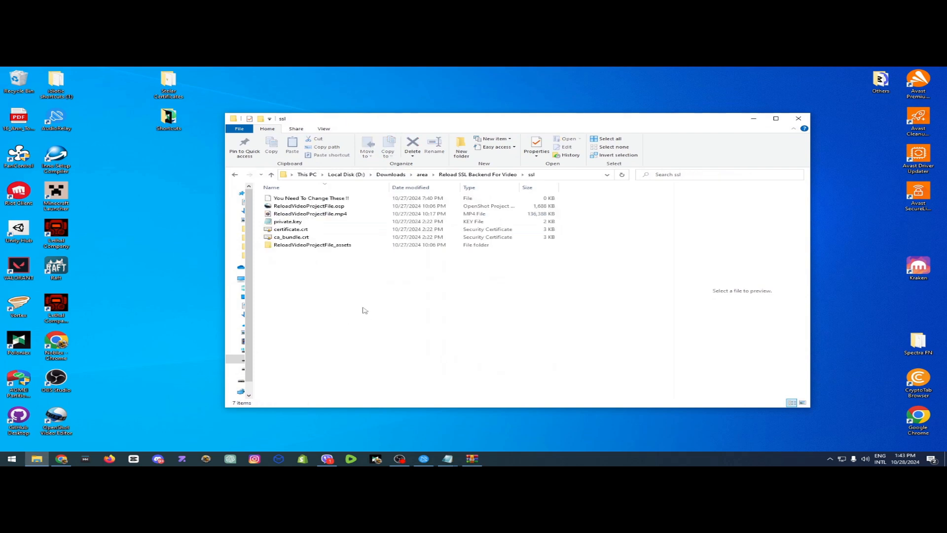
pyautogui.moveTo(363, 306); pyautogui.dragTo(472, 293)
pyautogui.moveTo(564, 196); pyautogui.dragTo(538, 240)
pyautogui.moveTo(562, 217); pyautogui.dragTo(541, 230)
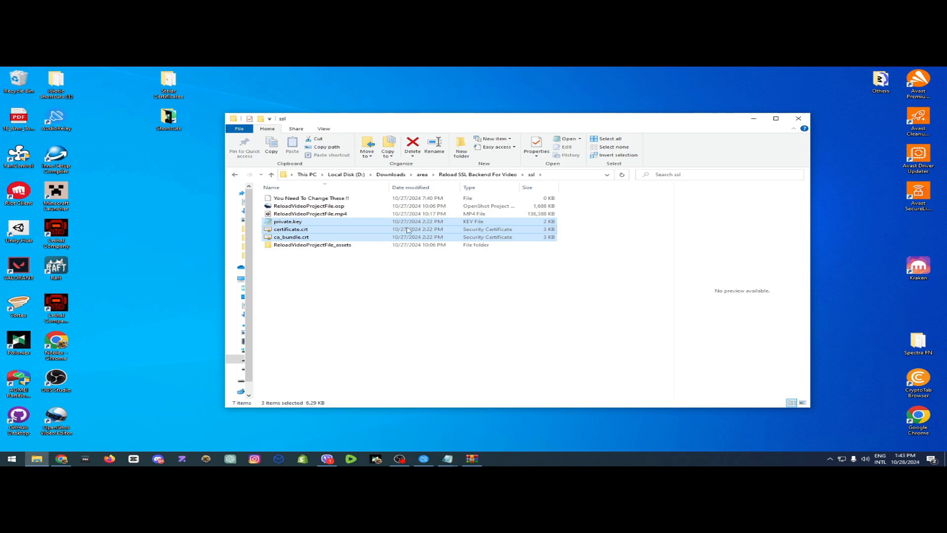
# Move the ssl folder window aside to show the three extracted certificate files on the desktop, and bring it back.
pyautogui.moveTo(607, 125); pyautogui.dragTo(857, 167)
pyautogui.moveTo(340, 202); pyautogui.dragTo(301, 276)
pyautogui.moveTo(302, 203); pyautogui.dragTo(308, 182)
pyautogui.moveTo(891, 163); pyautogui.dragTo(620, 161)
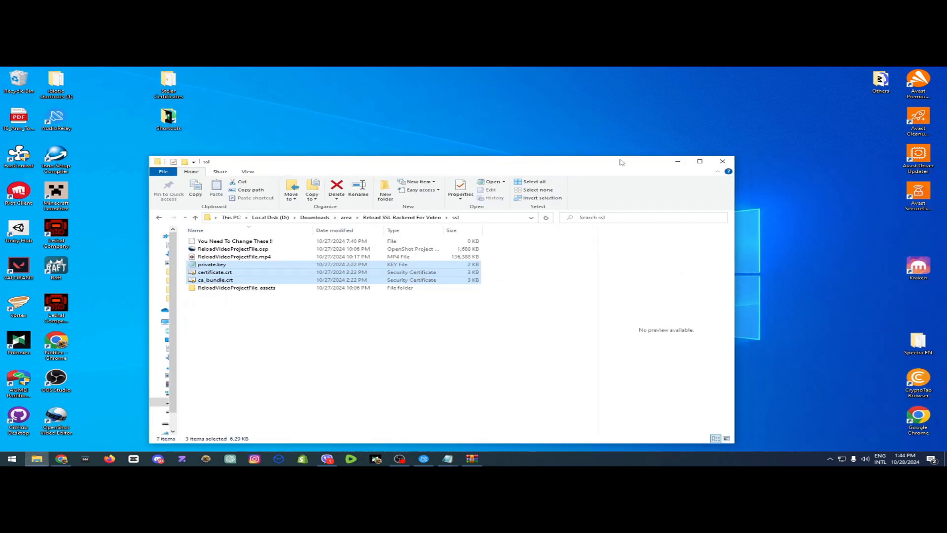
# Open config.json from the backend's Config folder in Notepad.
pyautogui.click(406, 219)
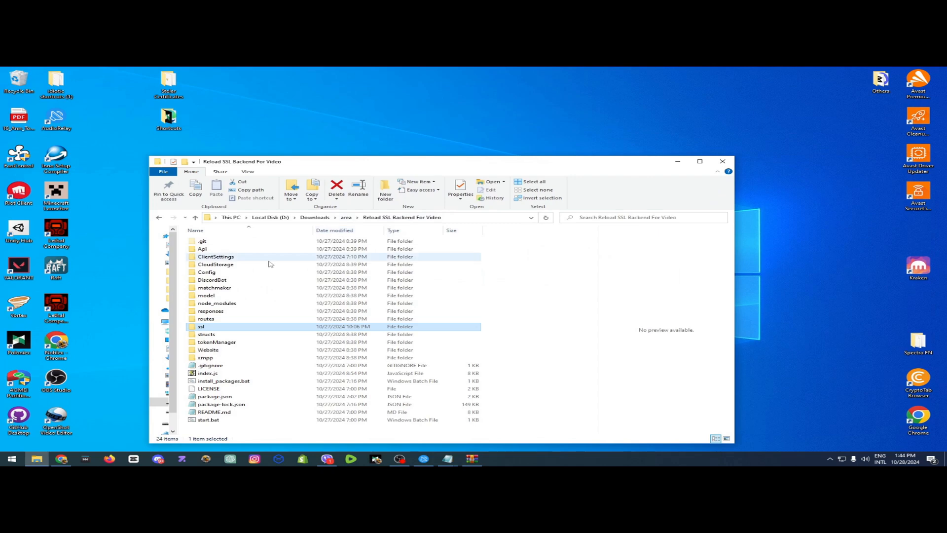
pyautogui.doubleClick(207, 272)
pyautogui.moveTo(447, 458)
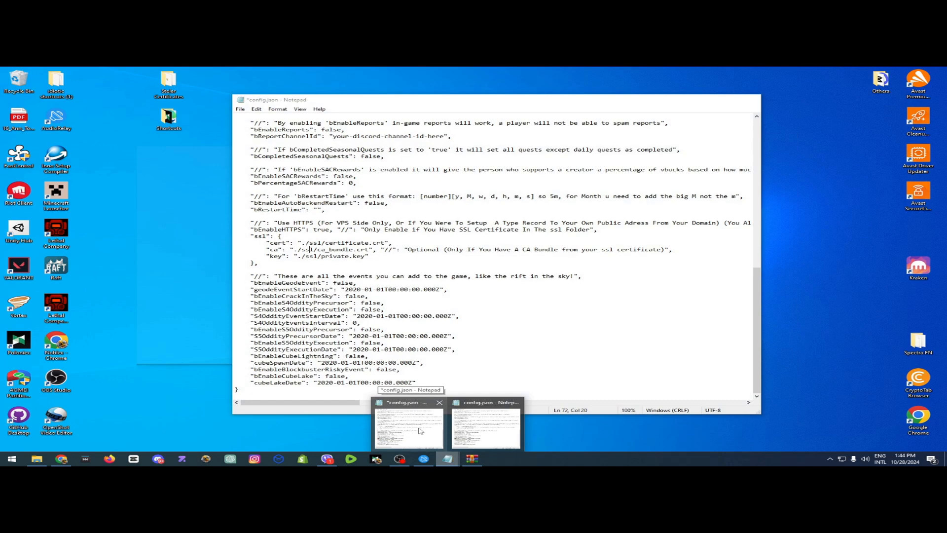
pyautogui.doubleClick(202, 256)
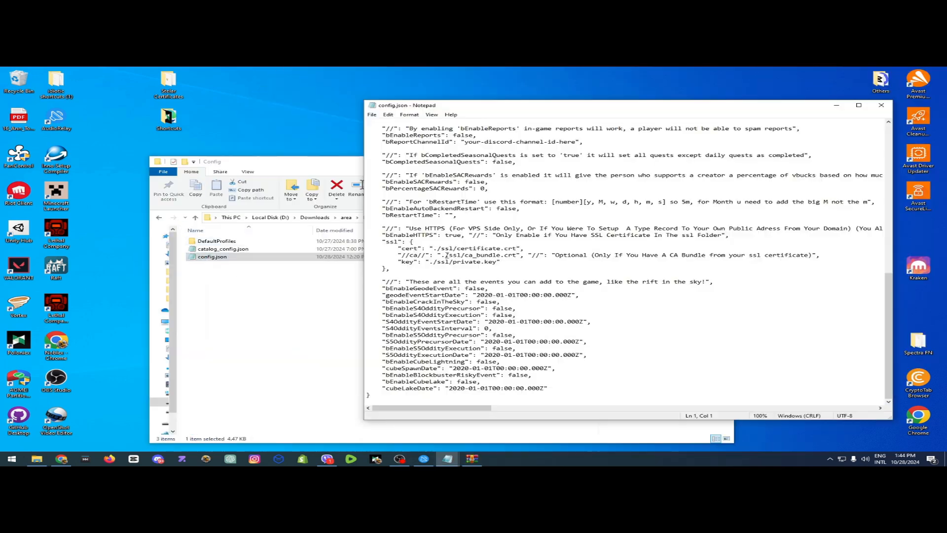
# Rename the "//ca//" key in the ssl section to "ca", save config.json and close it.
pyautogui.moveTo(445, 235); pyautogui.dragTo(453, 234)
pyautogui.press('BackSpace')
pyautogui.press('BackSpace')
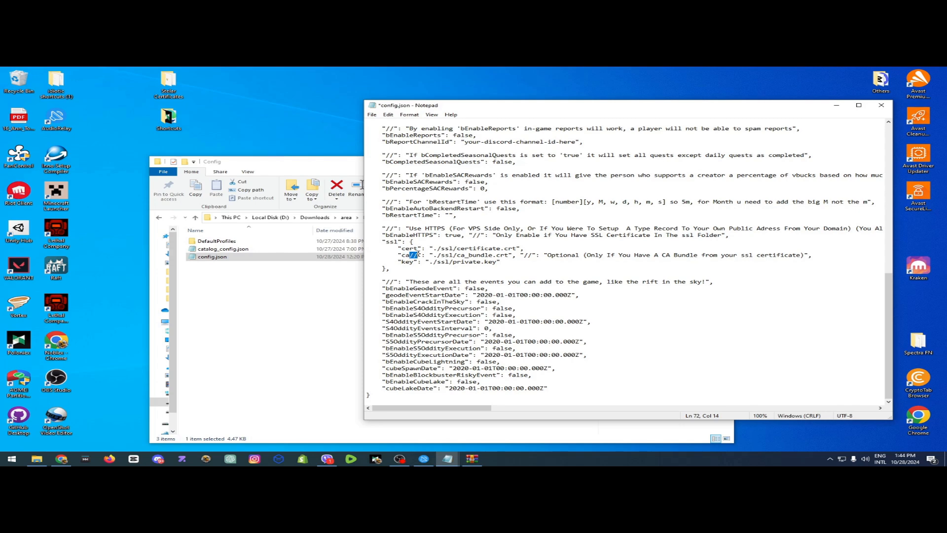
pyautogui.press('BackSpace')
pyautogui.moveTo(427, 255); pyautogui.dragTo(489, 256)
pyautogui.click(547, 273)
pyautogui.hotkey('ctrl', 's')
pyautogui.click(882, 105)
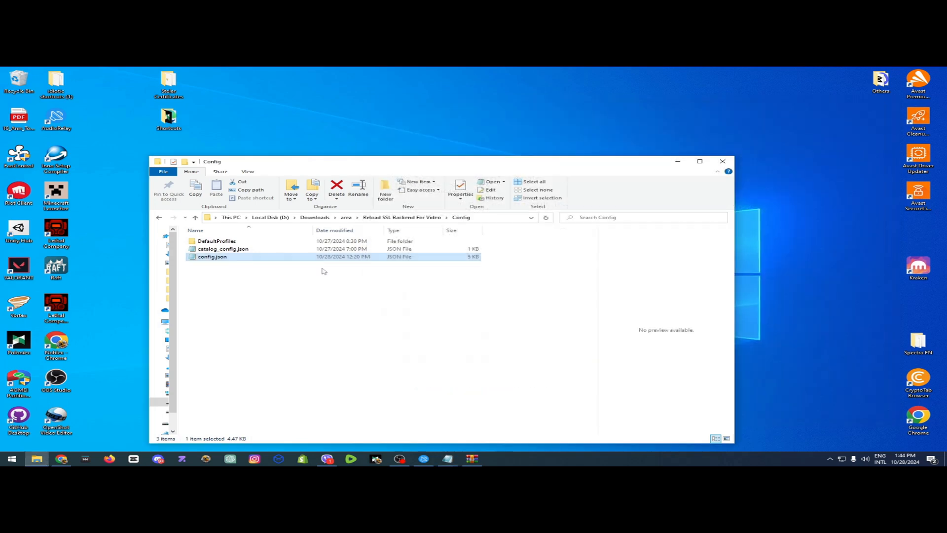
# Run start.bat from the Reload SSL Backend For Video folder and check the HTTPS and SSL port lines in its log.
pyautogui.click(402, 217)
pyautogui.doubleClick(229, 419)
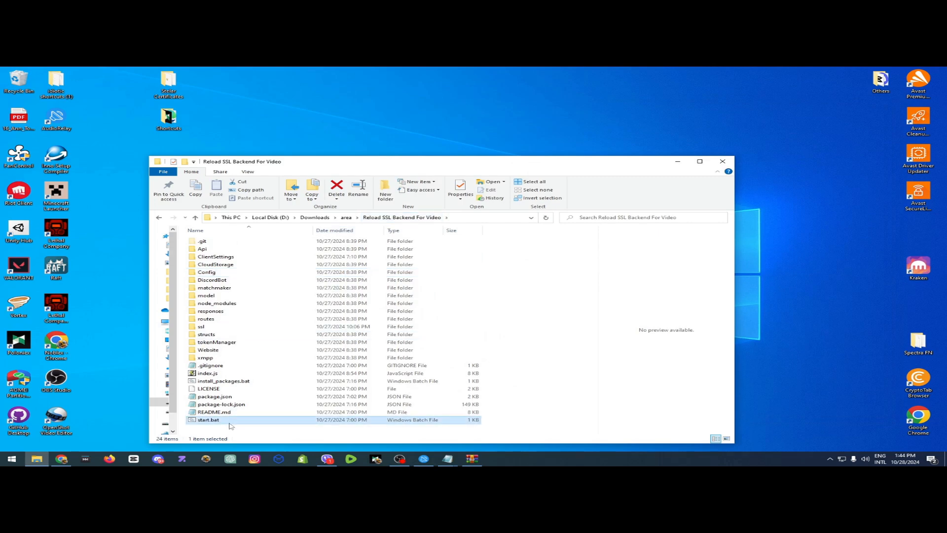
pyautogui.moveTo(143, 84); pyautogui.dragTo(439, 189)
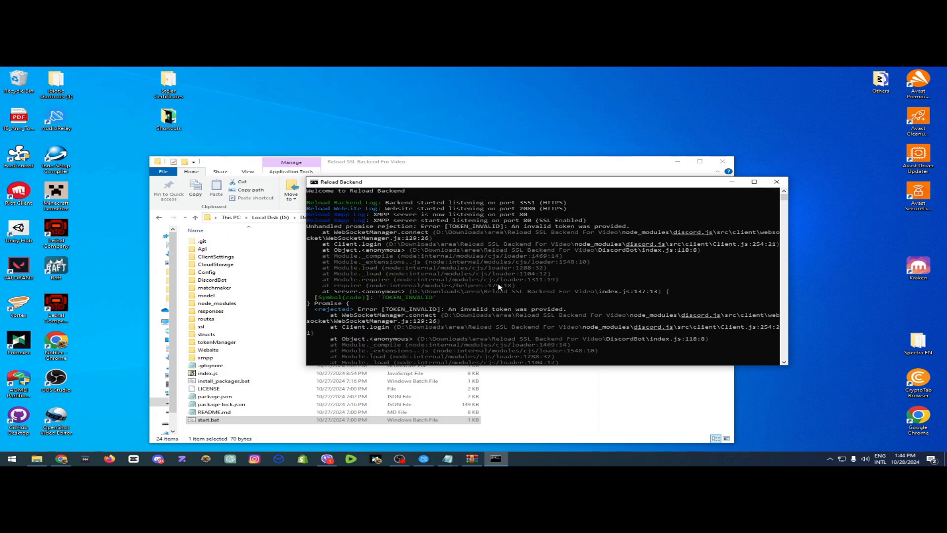
pyautogui.moveTo(421, 220)
pyautogui.mouseDown()
pyautogui.moveTo(494, 246)
pyautogui.moveTo(360, 249)
pyautogui.moveTo(423, 226)
pyautogui.mouseUp()
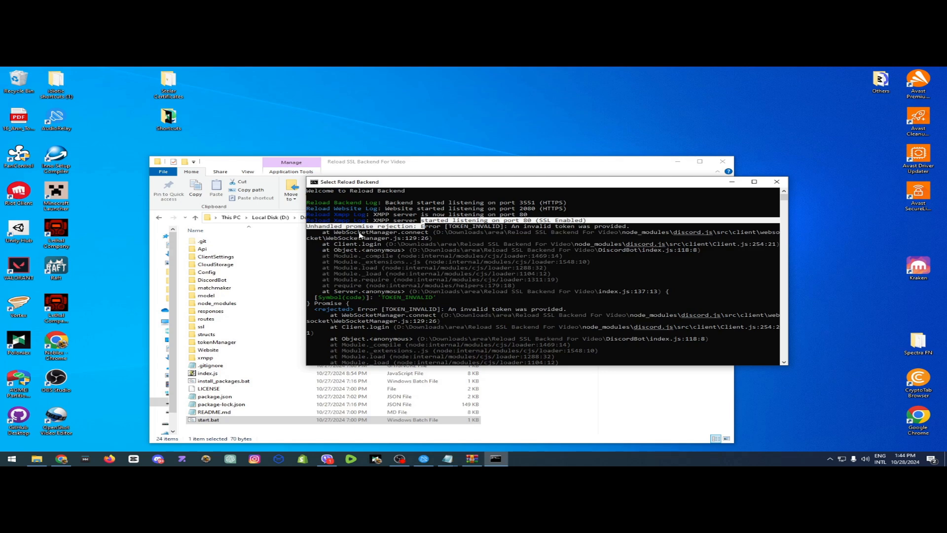
pyautogui.click(360, 232)
pyautogui.click(423, 267)
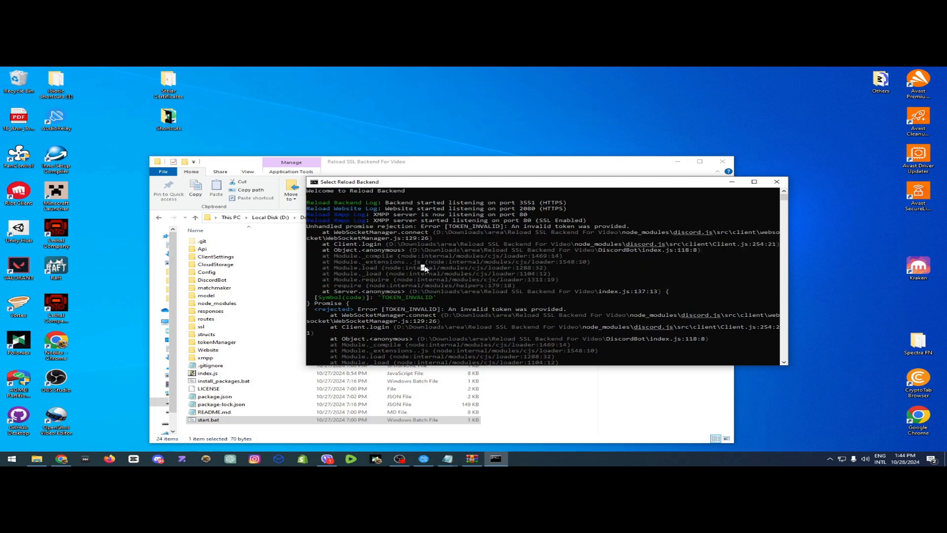
pyautogui.moveTo(540, 202); pyautogui.dragTo(581, 222)
pyautogui.click(564, 204)
pyautogui.rightClick(566, 224)
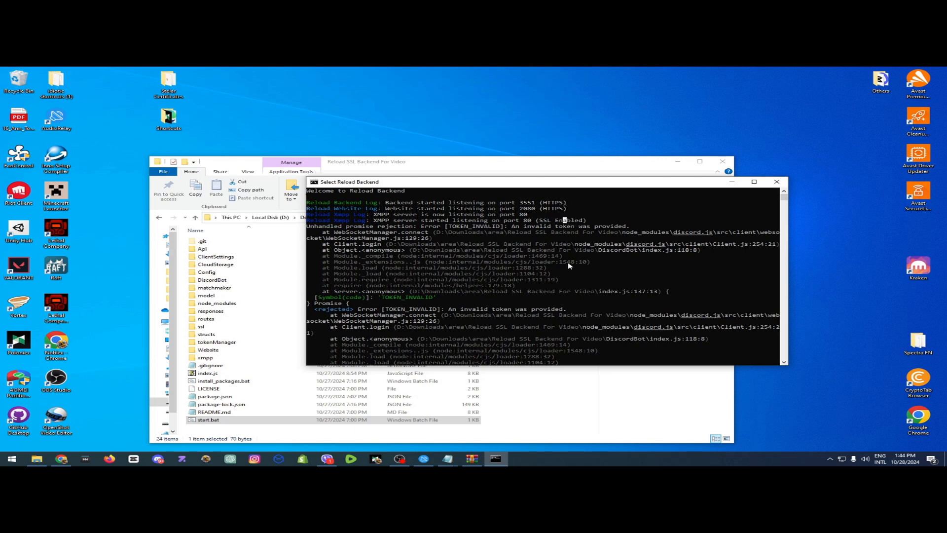
# Stop the running Reload Backend process in its console window.
pyautogui.rightClick(538, 300)
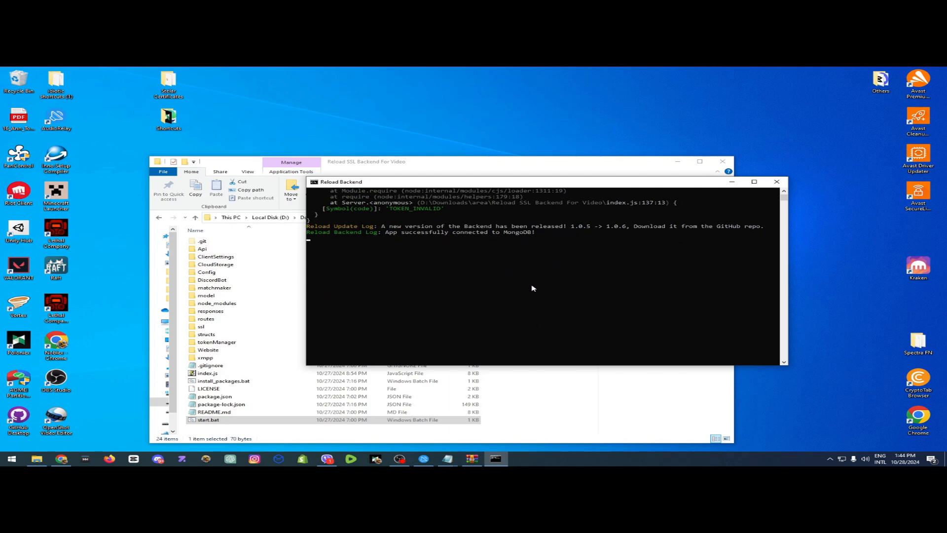
pyautogui.hotkey('ctrl', 'c')
pyautogui.hotkey('ctrl', 'c')
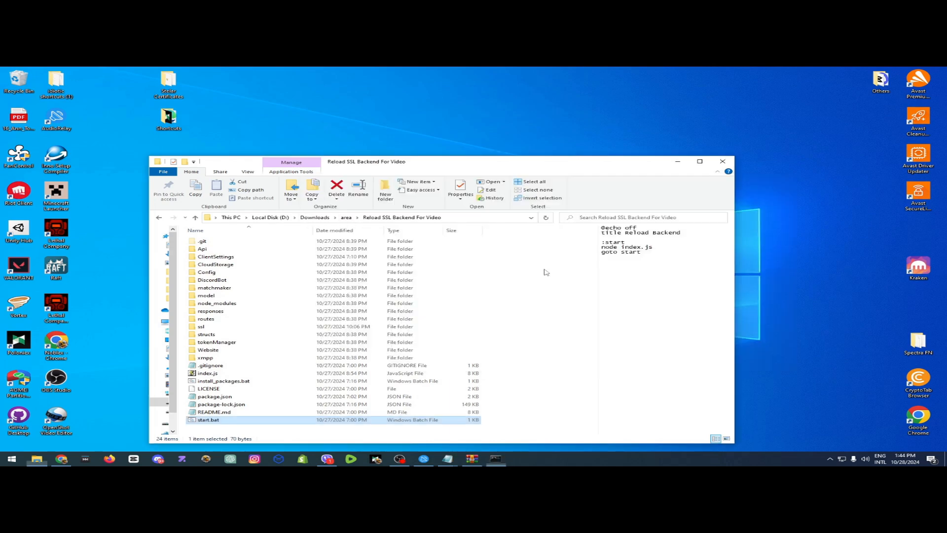